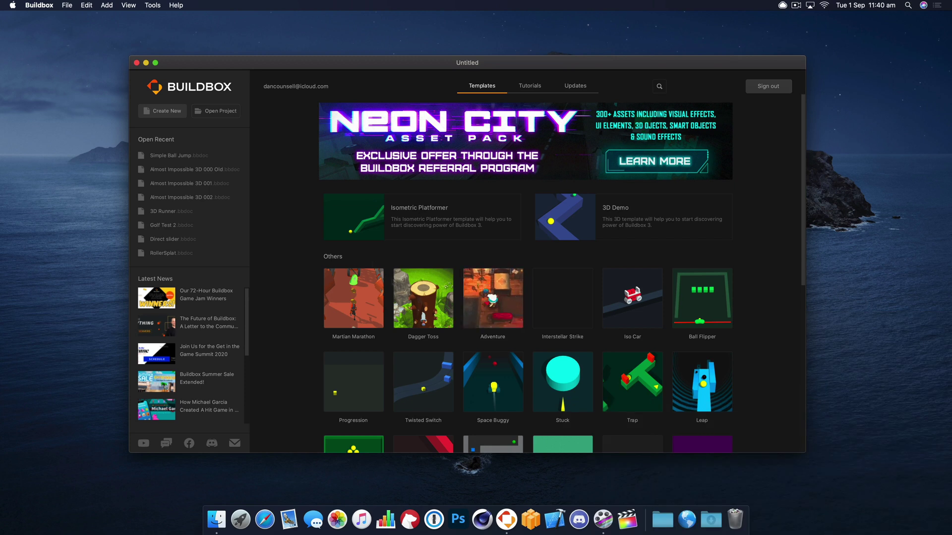
Create the empty 3D game Default3D and arrange its Start and 3D World nodes.
left_click(169, 113)
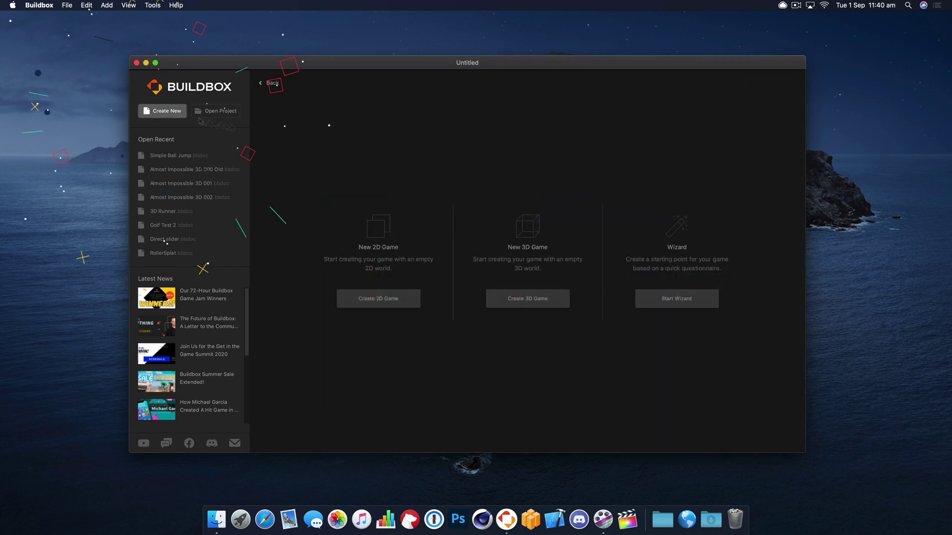
left_click(540, 302)
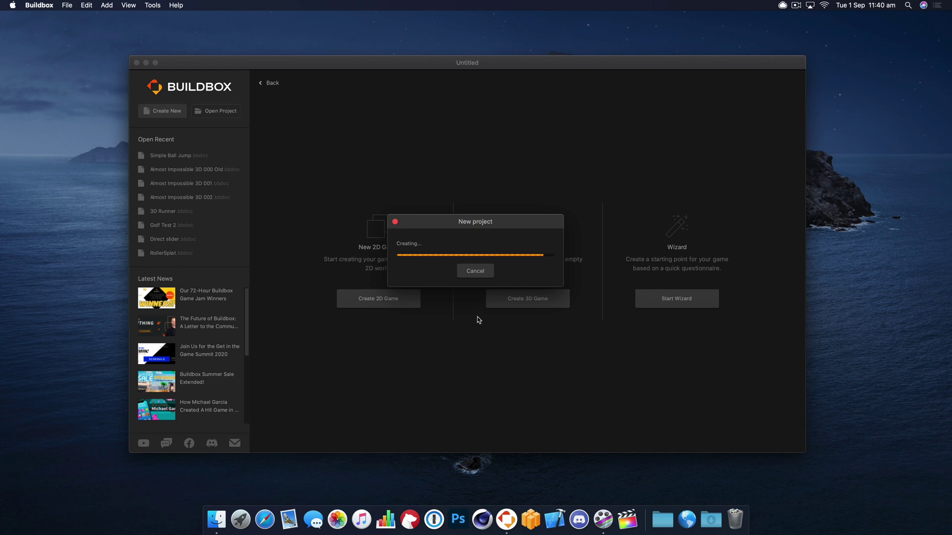
left_click_drag(429, 308, 419, 285)
left_click_drag(573, 301, 515, 252)
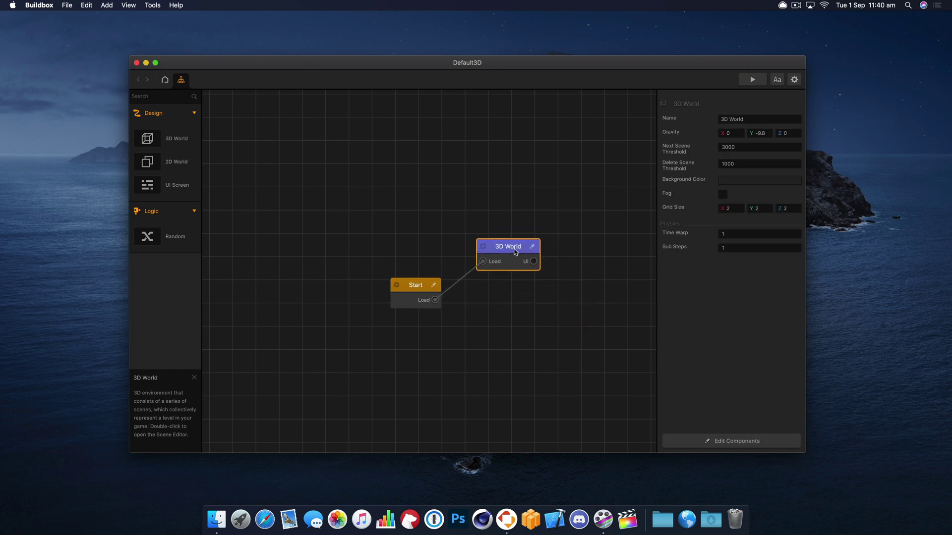
Open the 3D World scene and roughly slide and stretch the cube.
double_click(514, 252)
left_click(483, 230)
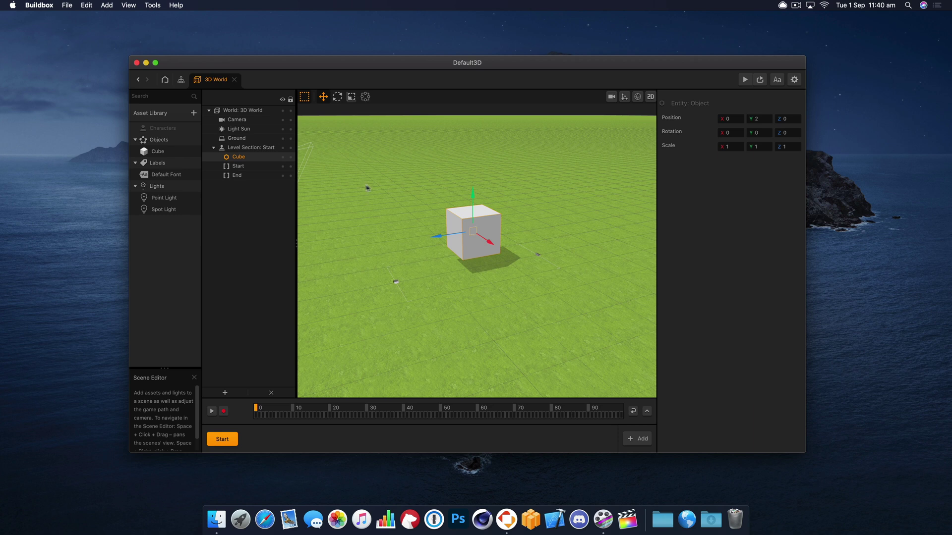
left_click_drag(467, 227, 364, 244)
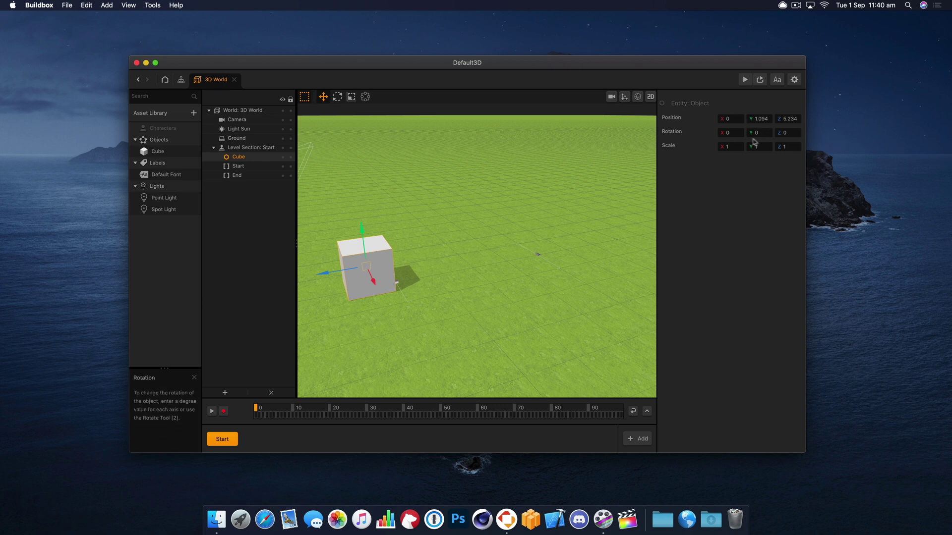
left_click(351, 96)
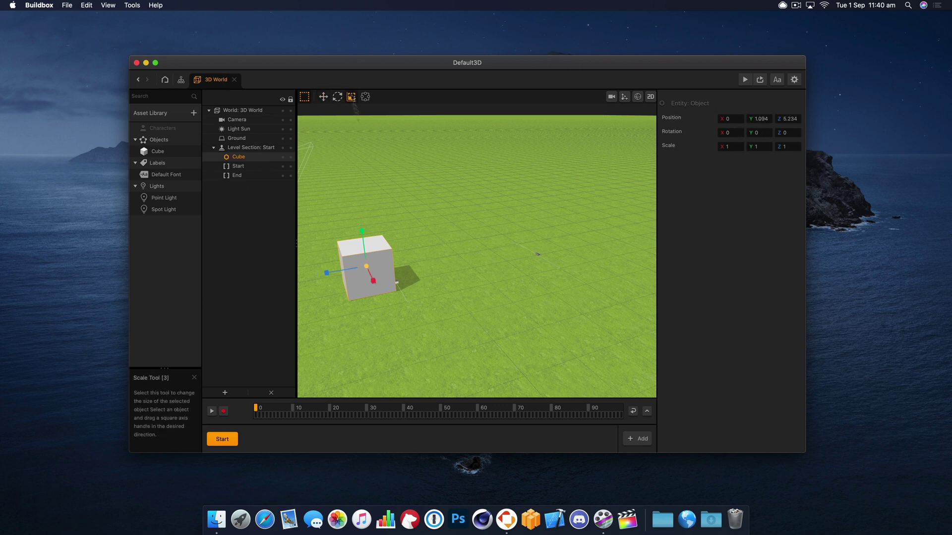
left_click_drag(376, 283, 397, 330)
Set the cube's scale to X 3 and Y 2.
left_click(733, 147)
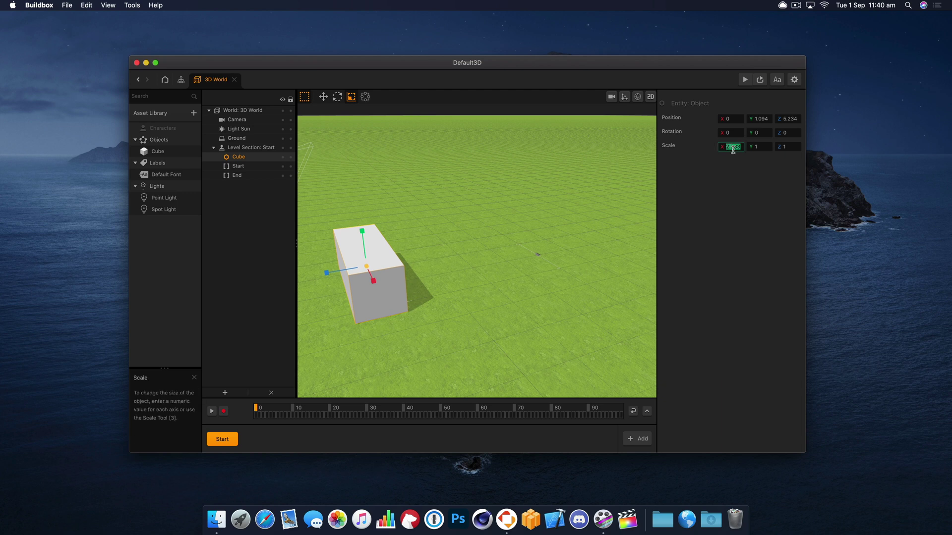
type("3")
left_click(764, 146)
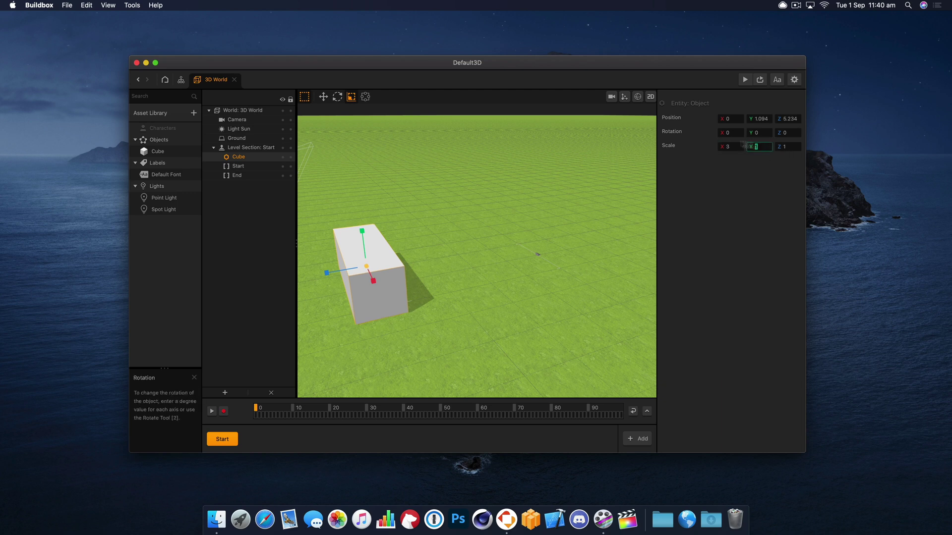
type("3")
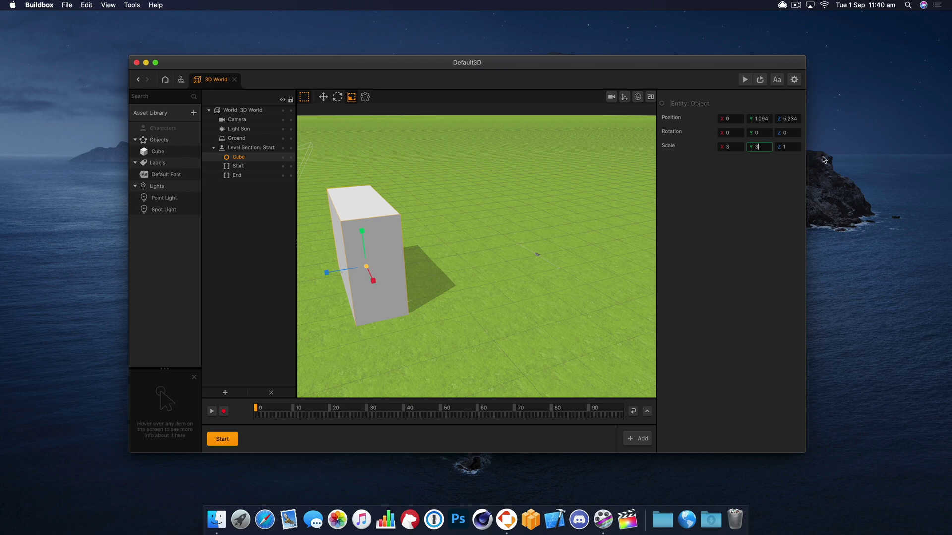
key("BackSpace")
type("2")
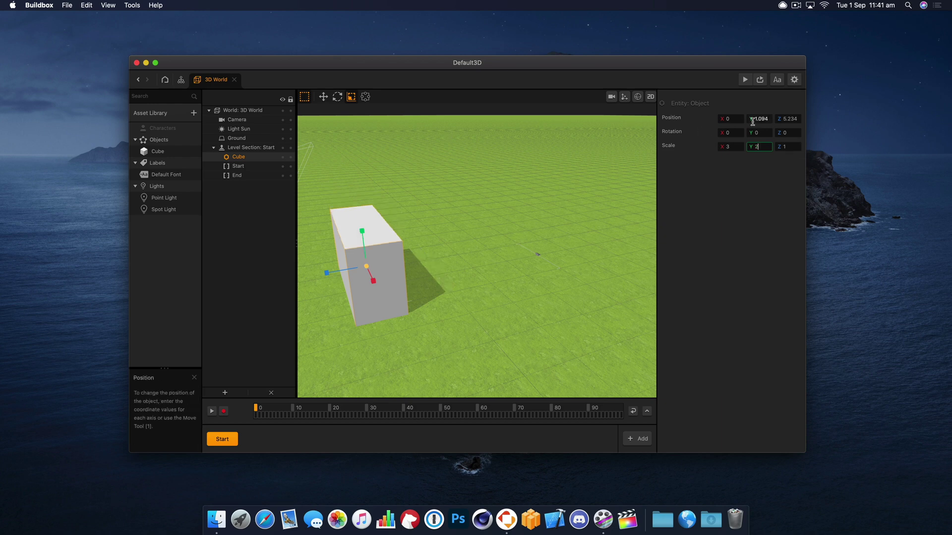
Raise the cube to position Y 2 and Z 5.
left_click(323, 97)
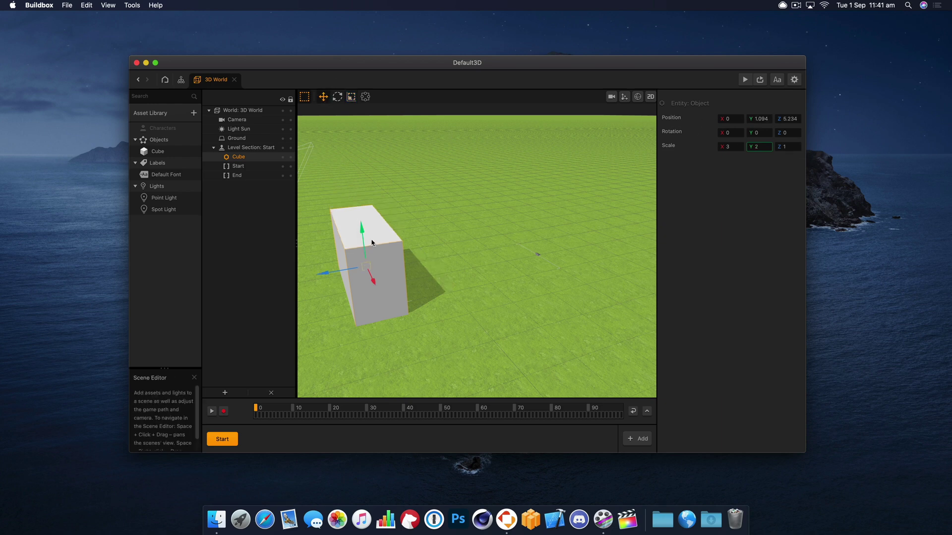
left_click_drag(371, 241, 368, 220)
left_click(765, 118)
type("2")
key("Tab")
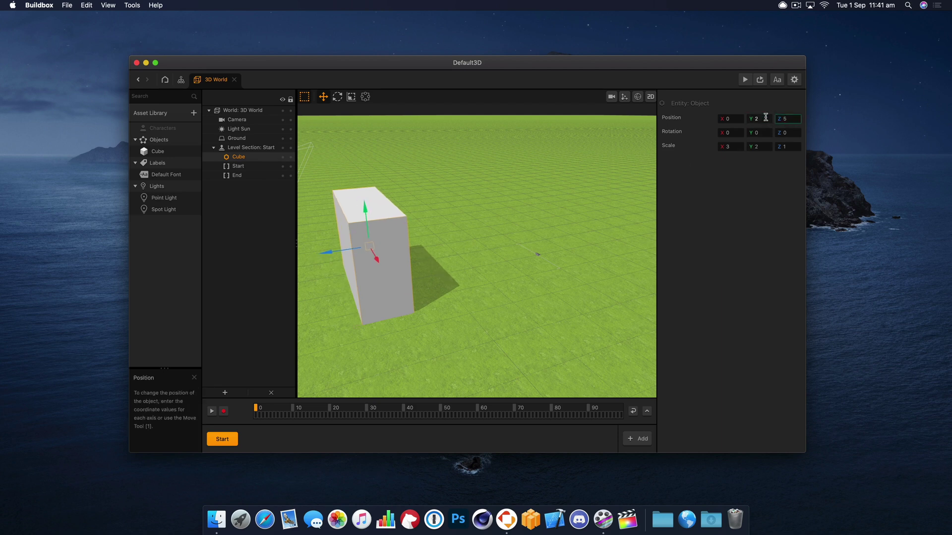
type("0")
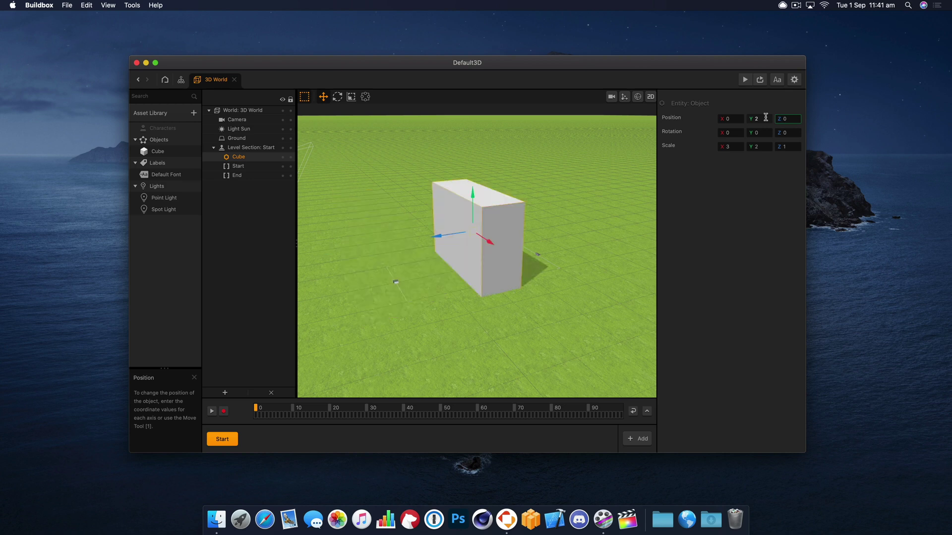
type("5")
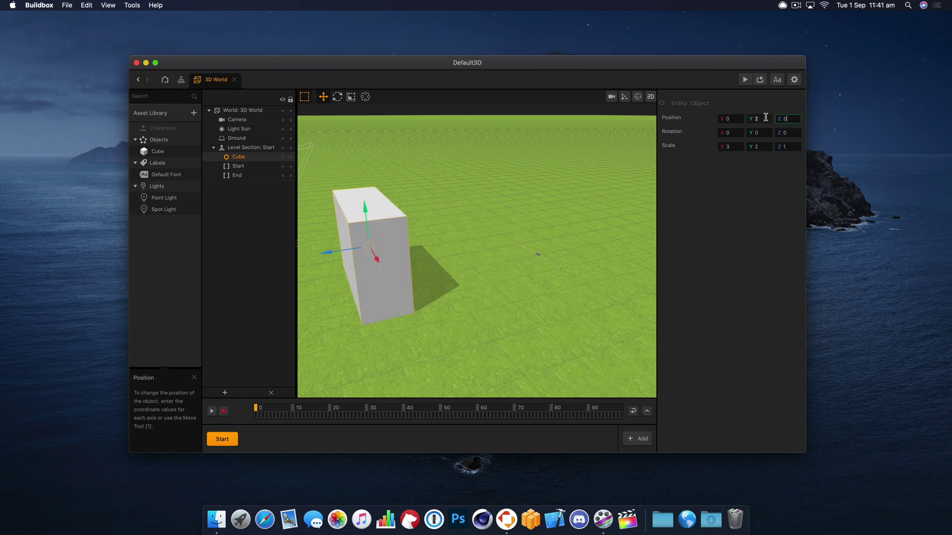
Rename the Cube asset to Platform.
left_click(162, 153)
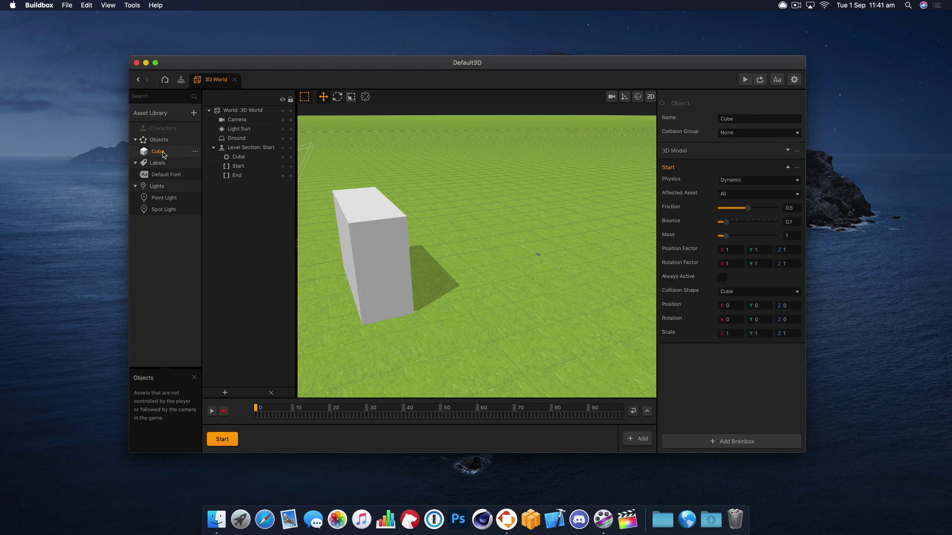
left_click_drag(745, 119, 662, 115)
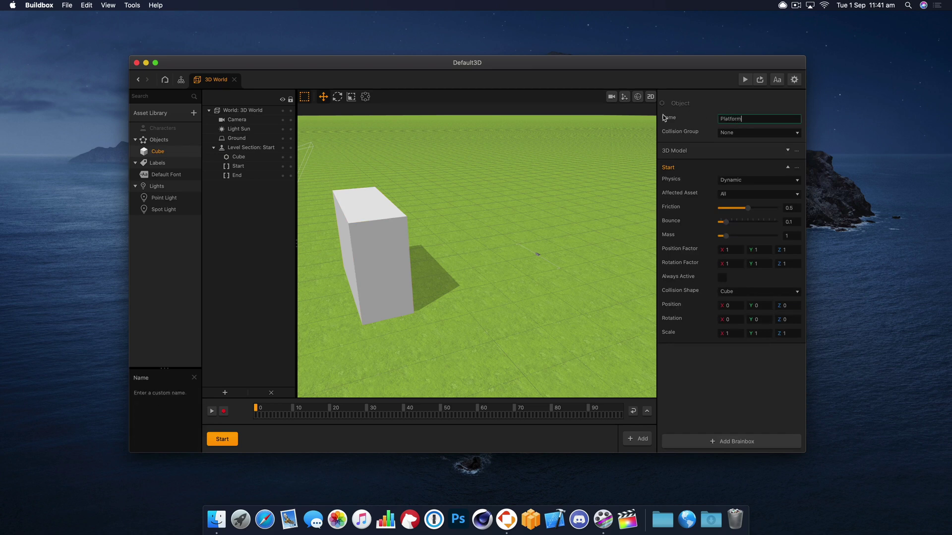
type("Platform")
key("Return")
Add a new Cube shape to the asset library and collapse the Labels group.
left_click(194, 113)
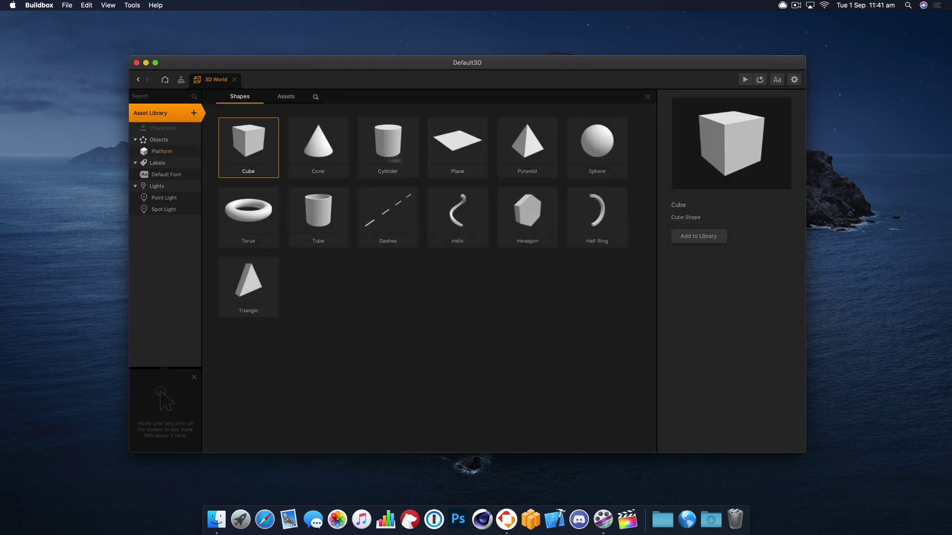
double_click(254, 147)
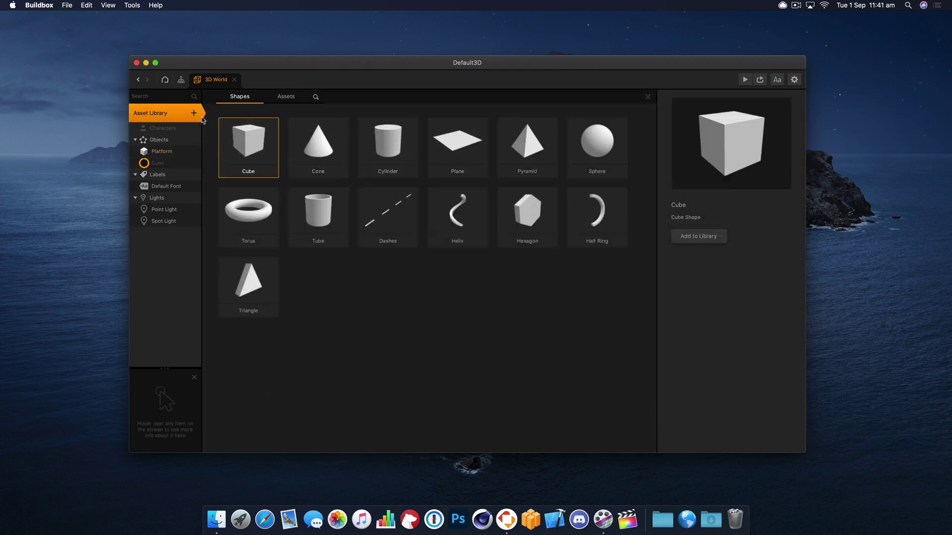
left_click(647, 96)
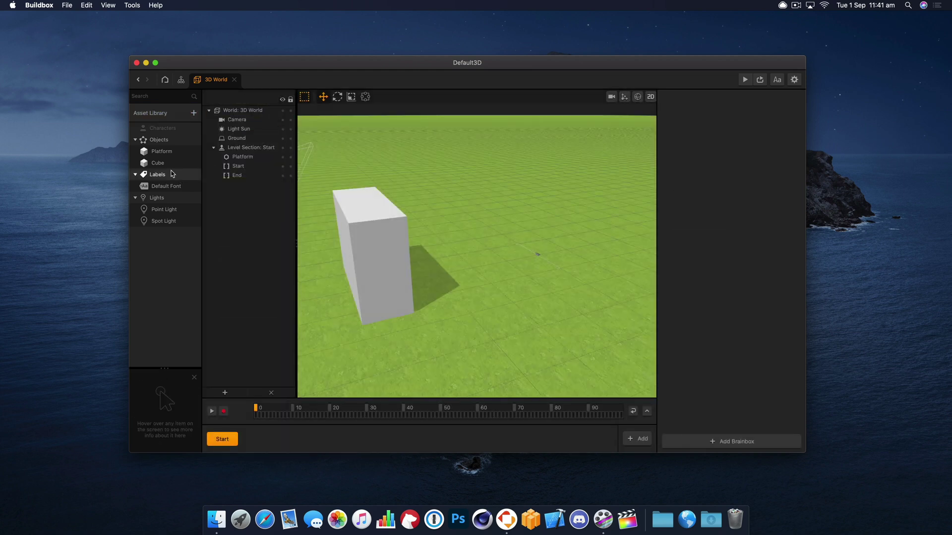
left_click(136, 175)
Drop the new cube into the scene and roughly flatten it into a plank.
left_click_drag(166, 165, 406, 193)
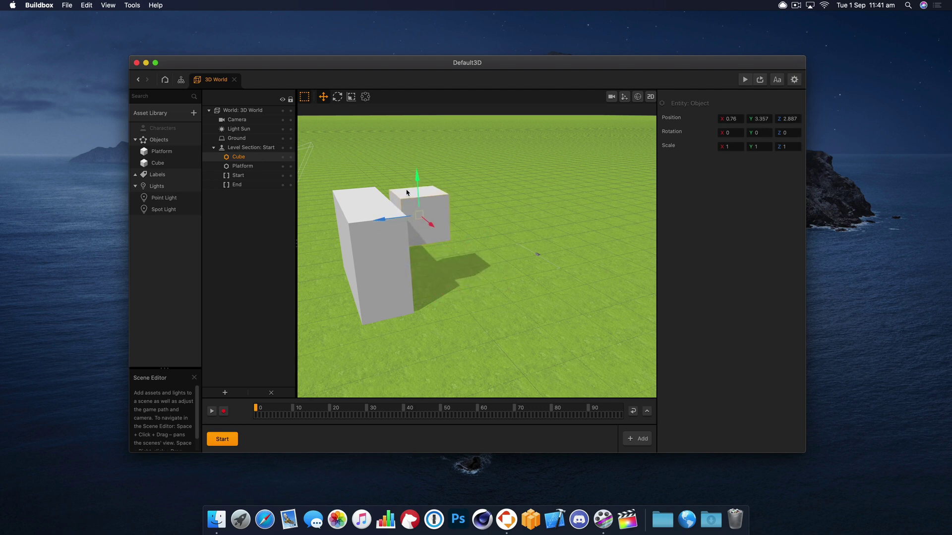
left_click_drag(432, 230, 438, 236)
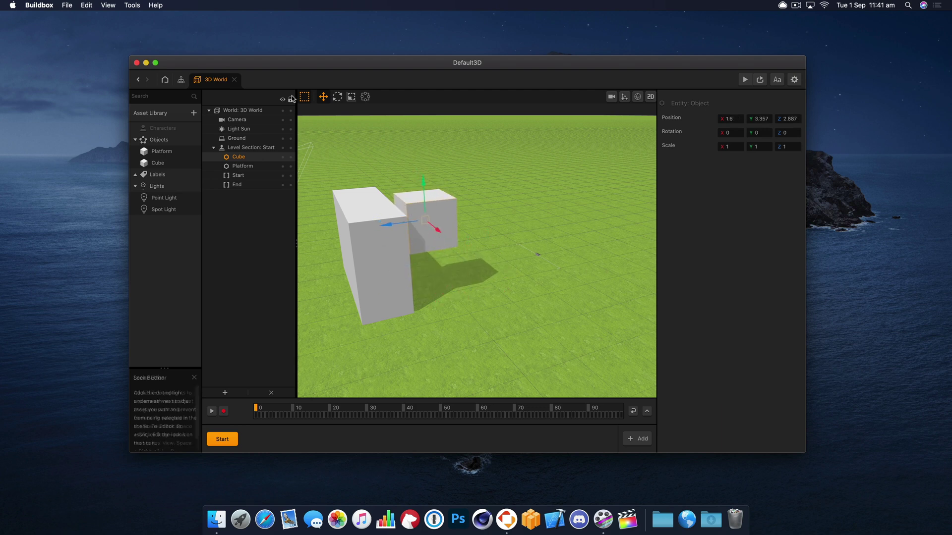
left_click(351, 96)
left_click_drag(424, 186, 424, 212)
mouse_move(460, 253)
left_mouse_down()
mouse_move(495, 270)
mouse_move(473, 260)
left_mouse_up()
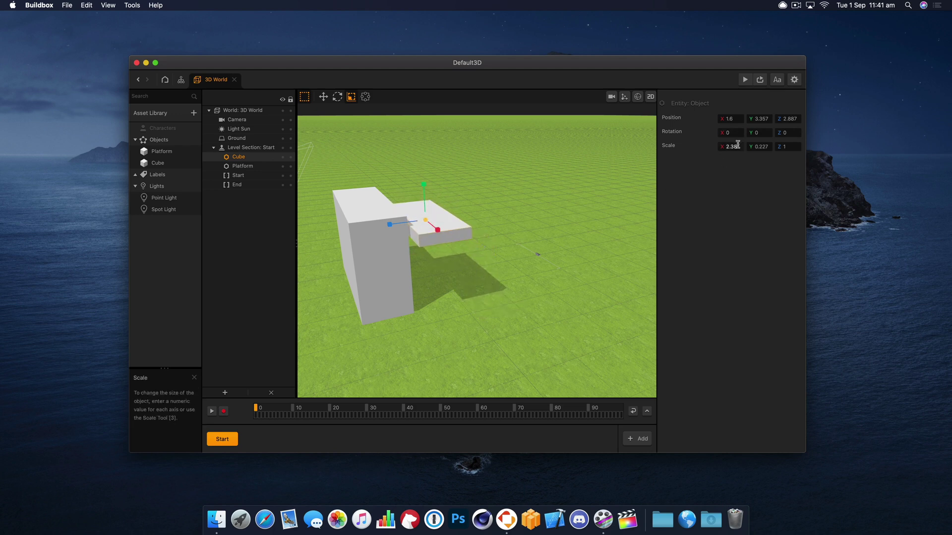
Set the plank's scale to X 3, Y 0.1, Z 0.9.
double_click(733, 144)
type("3")
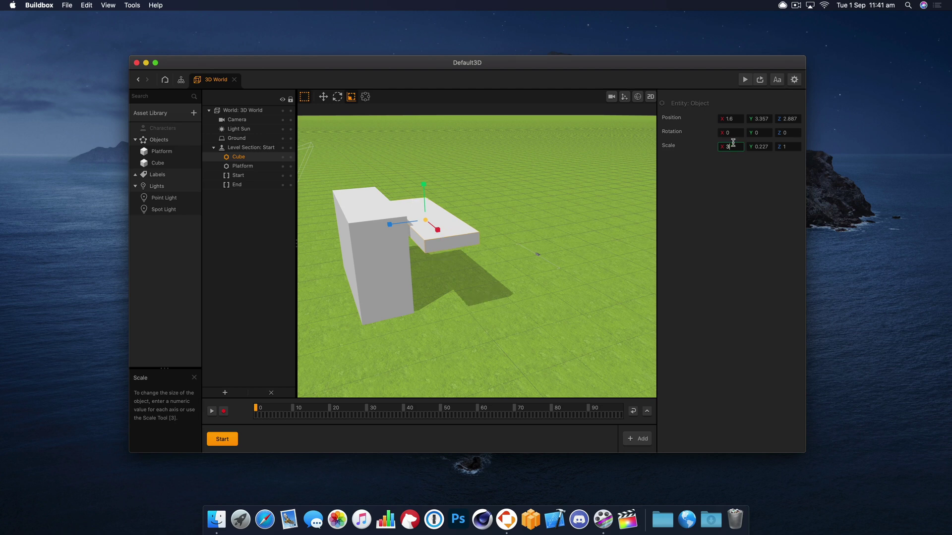
key("Tab")
type("0.1")
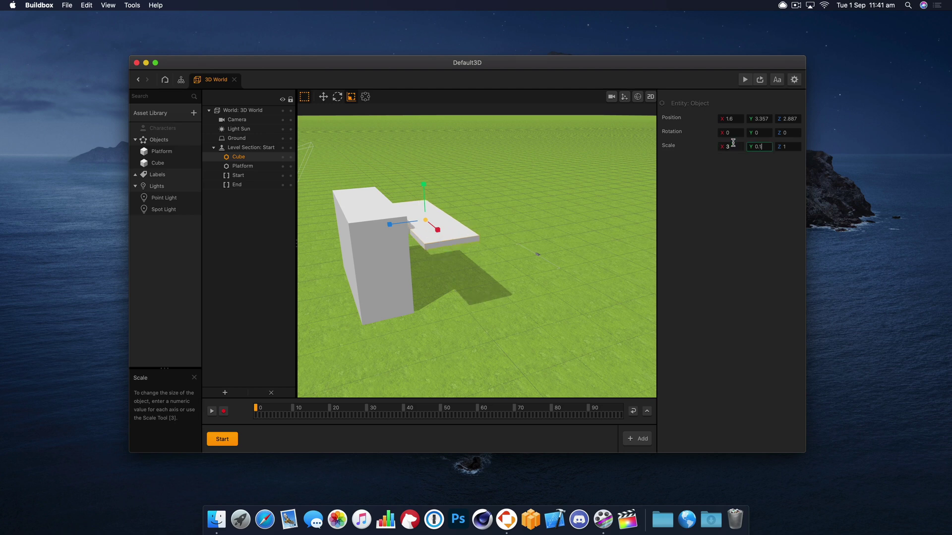
key("Tab")
type("0.9")
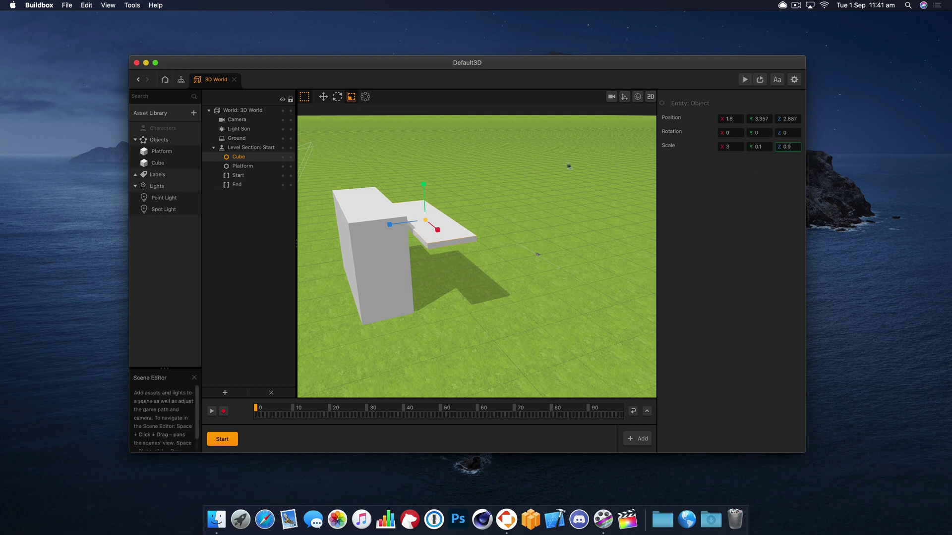
right_click_drag(547, 204, 478, 244)
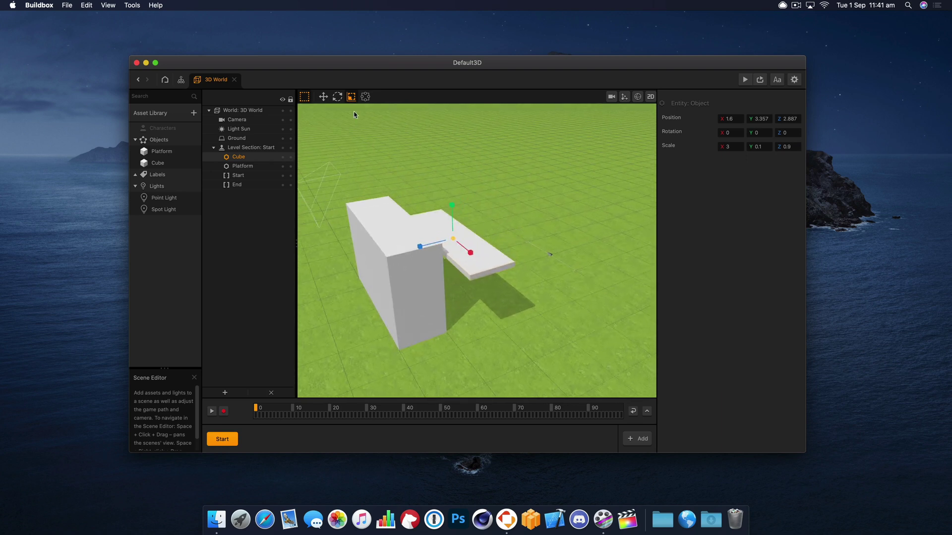
Drag the slab up over the Platform block and set its X position to 0.
left_click(323, 97)
left_click_drag(452, 204, 449, 178)
mouse_move(429, 221)
left_mouse_down()
mouse_move(407, 226)
mouse_move(416, 224)
left_mouse_up()
mouse_move(429, 216)
right_mouse_down()
mouse_move(446, 298)
mouse_move(440, 228)
right_mouse_up()
left_click_drag(458, 285, 445, 264)
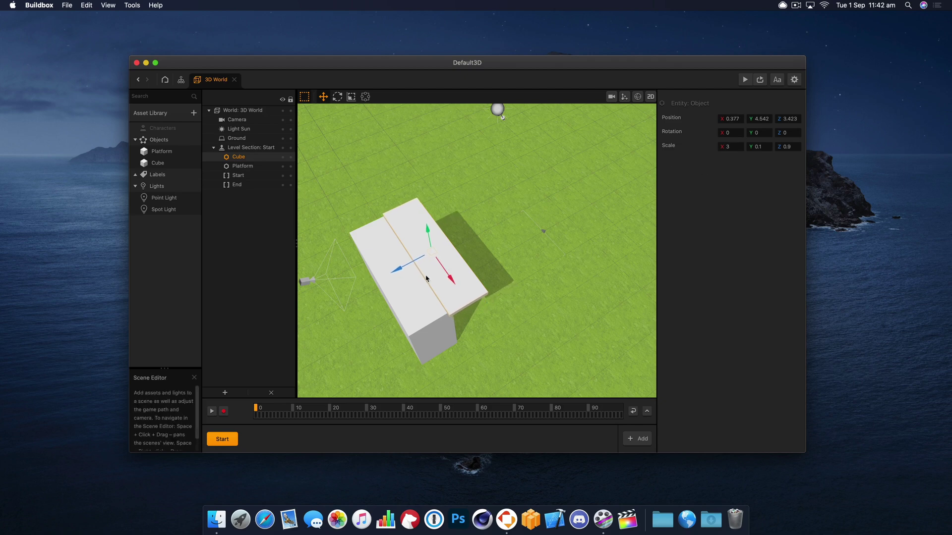
left_click(401, 298)
left_click(455, 286)
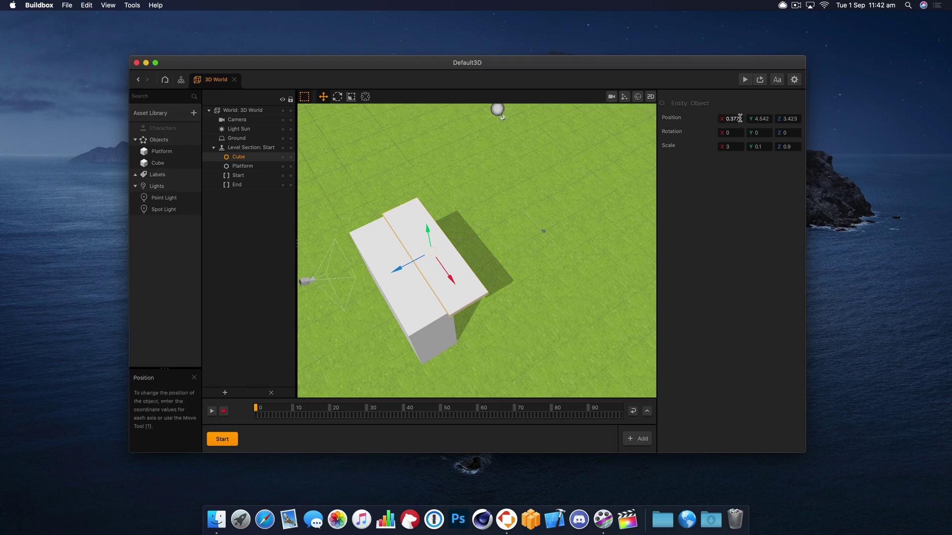
key("Return")
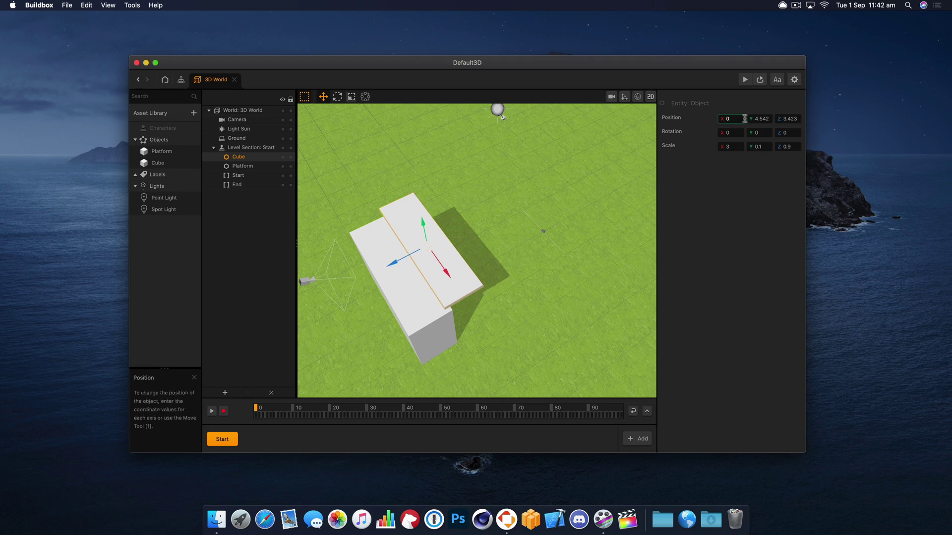
Adjust the slab's height and settle its Z position at 3.
left_click(755, 119)
type("0")
key("Return")
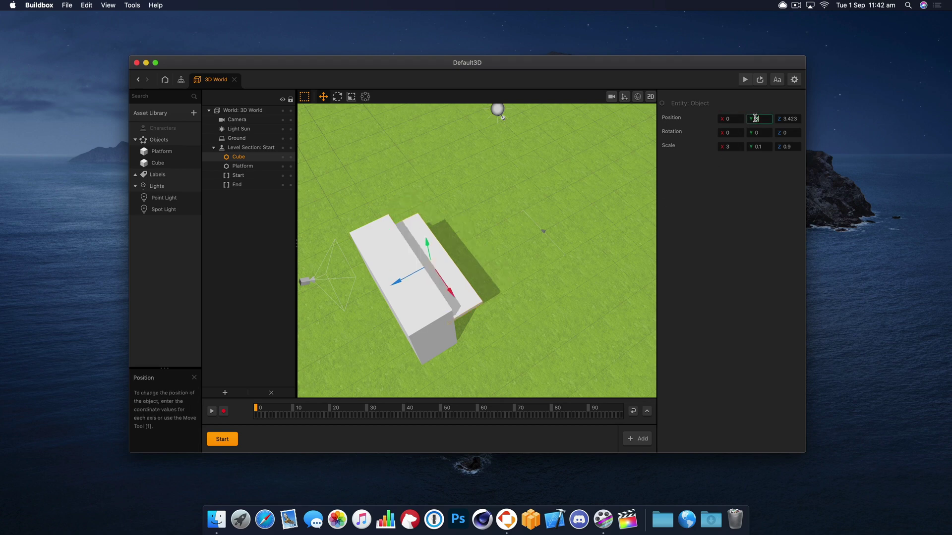
type("1")
key("Return")
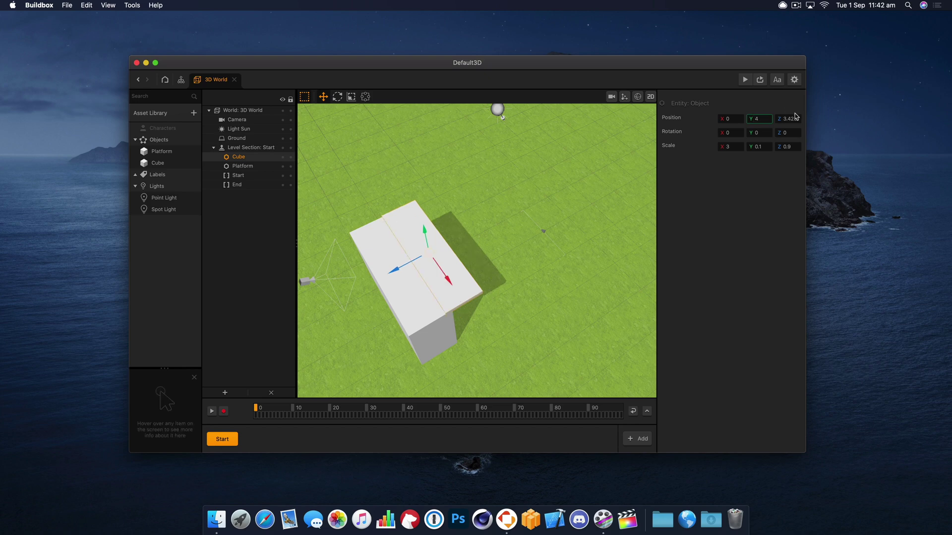
left_click_drag(787, 119, 795, 118)
type("4")
key("Return")
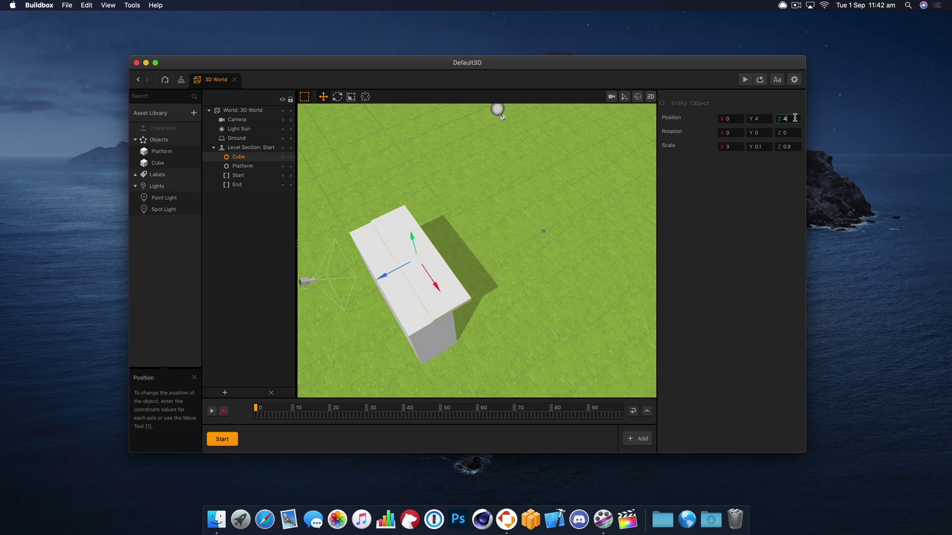
type("5")
key("Return")
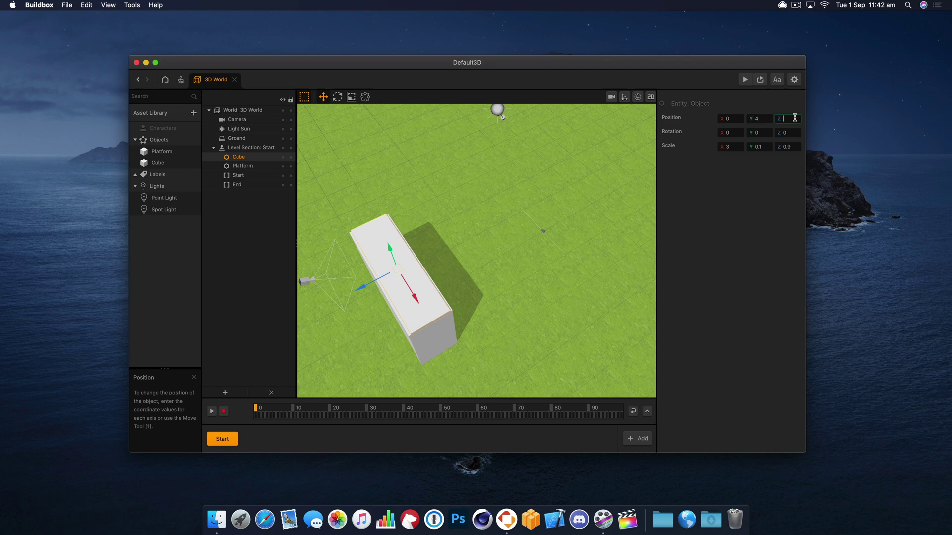
type("2")
key("Return")
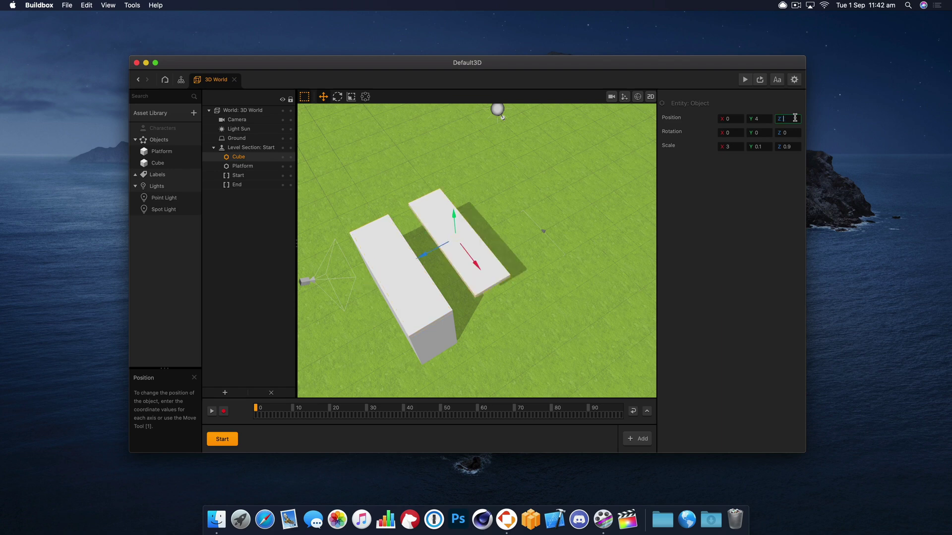
type("3")
key("Return")
Set the slab's Y position to 3.8.
right_click_drag(408, 271, 402, 247)
right_click_drag(405, 200, 397, 273)
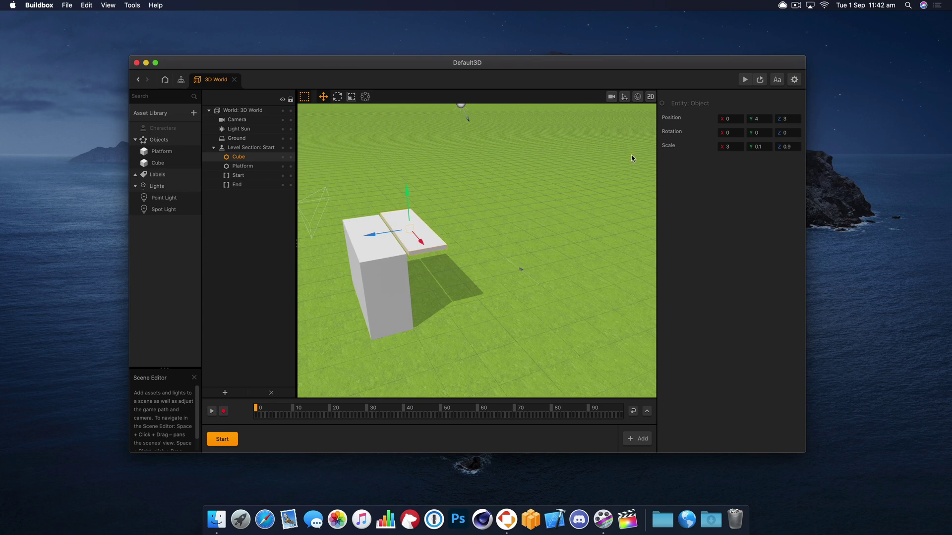
left_click(375, 267)
left_click(405, 225)
left_click_drag(409, 205, 409, 207)
left_click(760, 117)
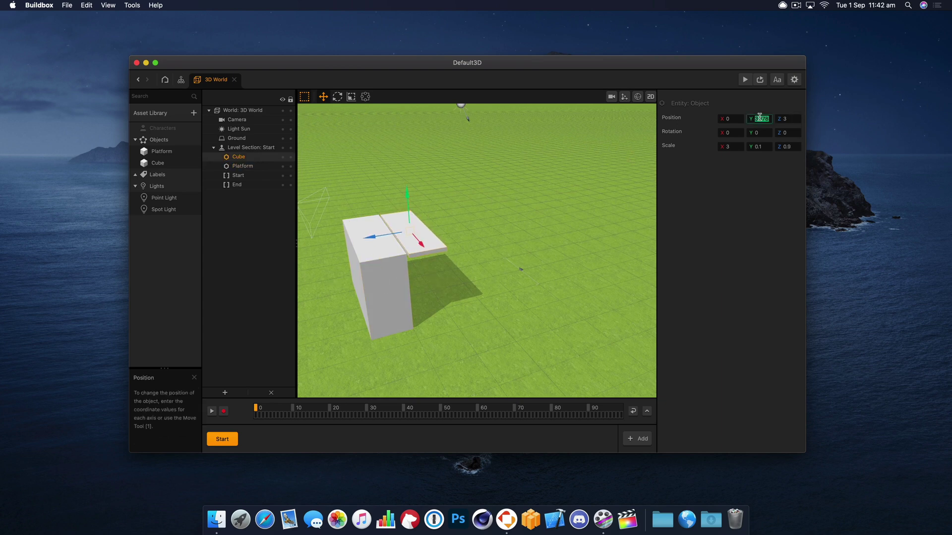
key("Return")
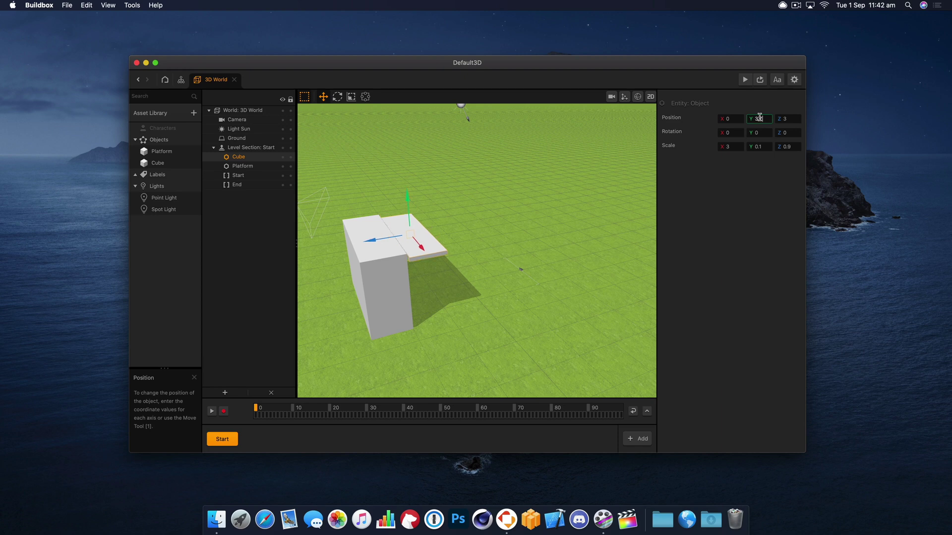
type("8")
key("Return")
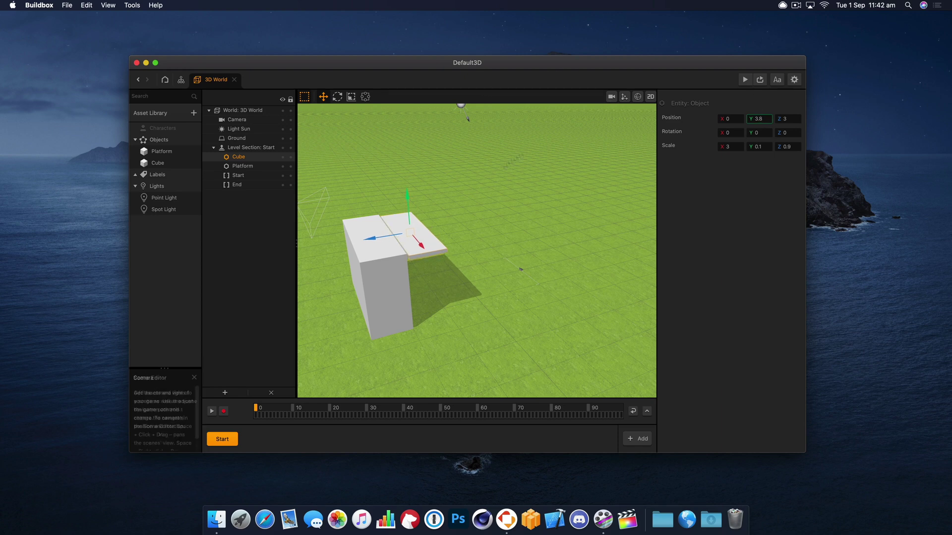
Rename the slab's Cube asset to Plank.
left_click_drag(548, 210, 528, 211)
mouse_move(528, 212)
right_mouse_down()
mouse_move(519, 182)
mouse_move(542, 208)
right_mouse_up()
left_click(471, 237)
left_click(423, 232)
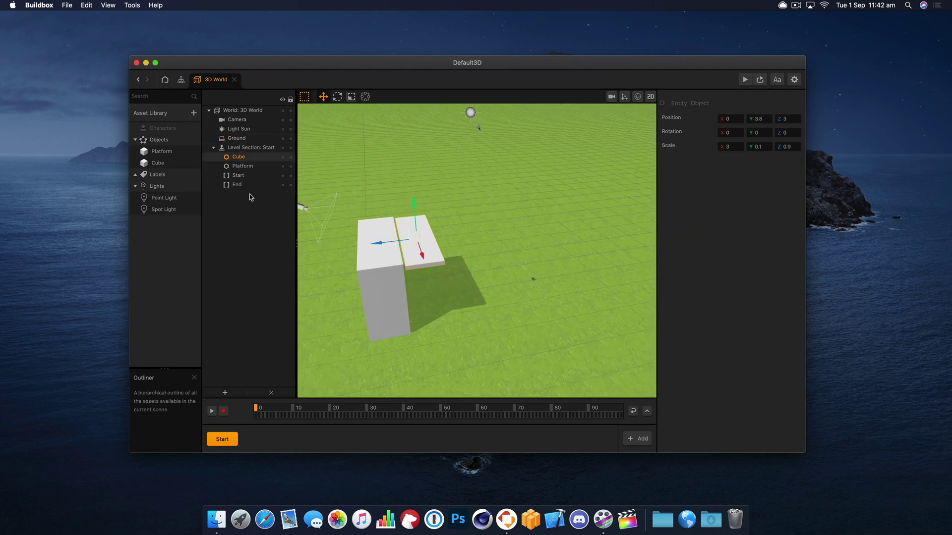
left_click(157, 167)
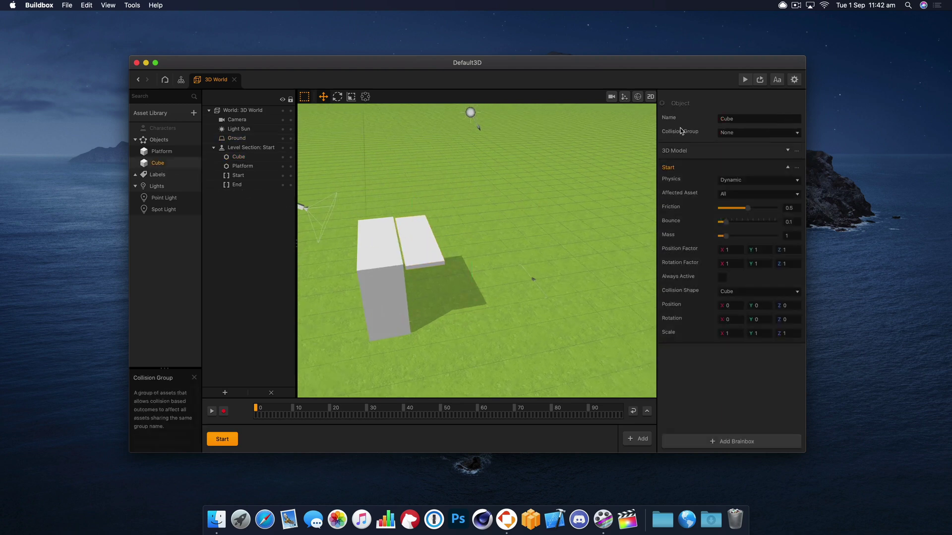
left_click(762, 119)
type("Plank")
key("Return")
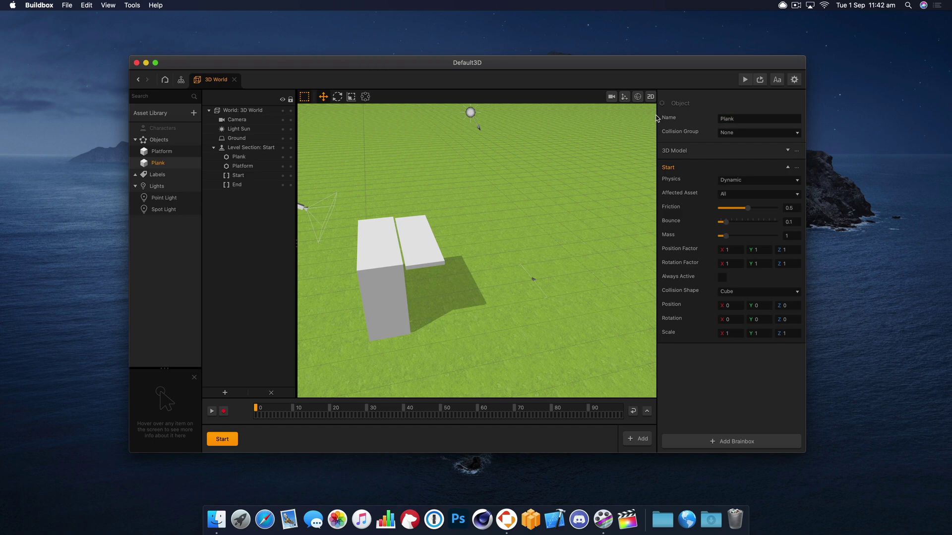
In the Plank node editor, colour the 3D Model node golden yellow-orange.
double_click(164, 165)
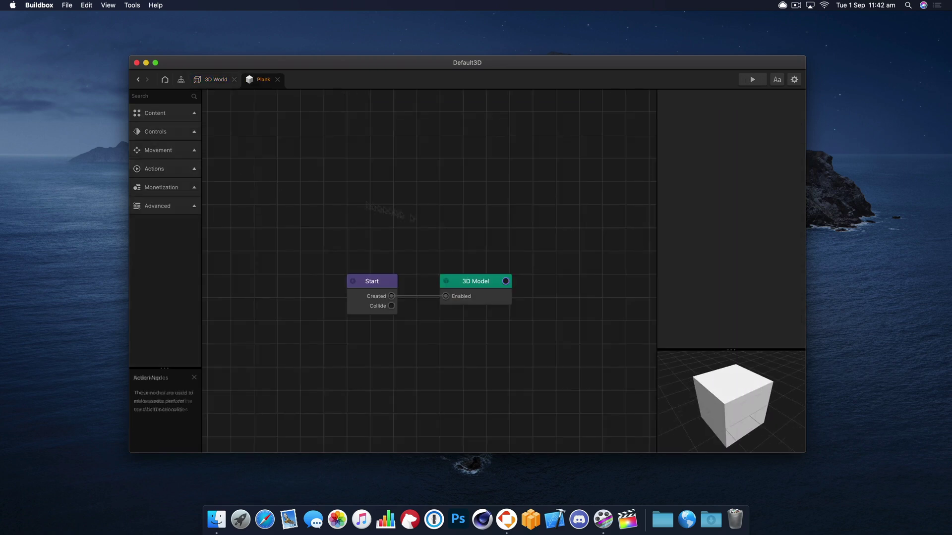
left_click(480, 295)
left_click(746, 212)
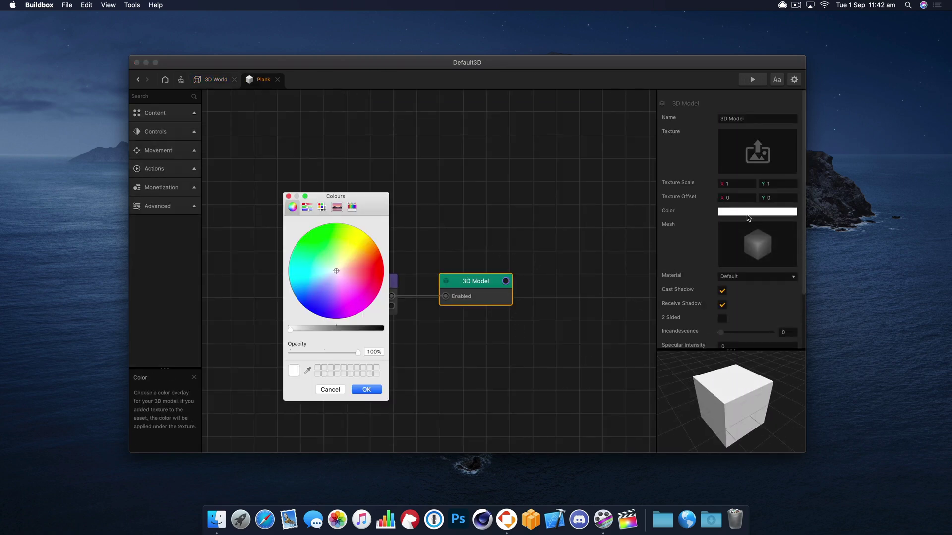
left_click_drag(342, 275, 345, 263)
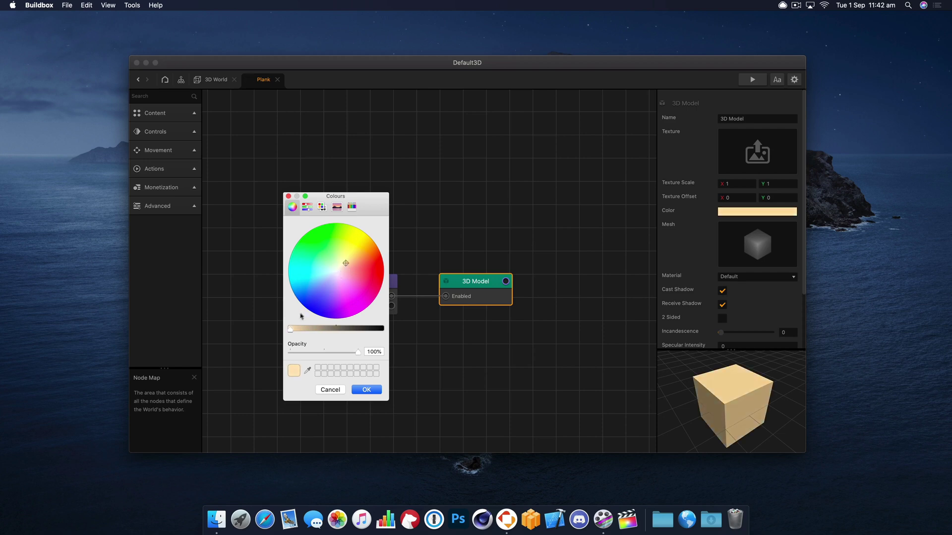
left_click_drag(294, 331, 300, 332)
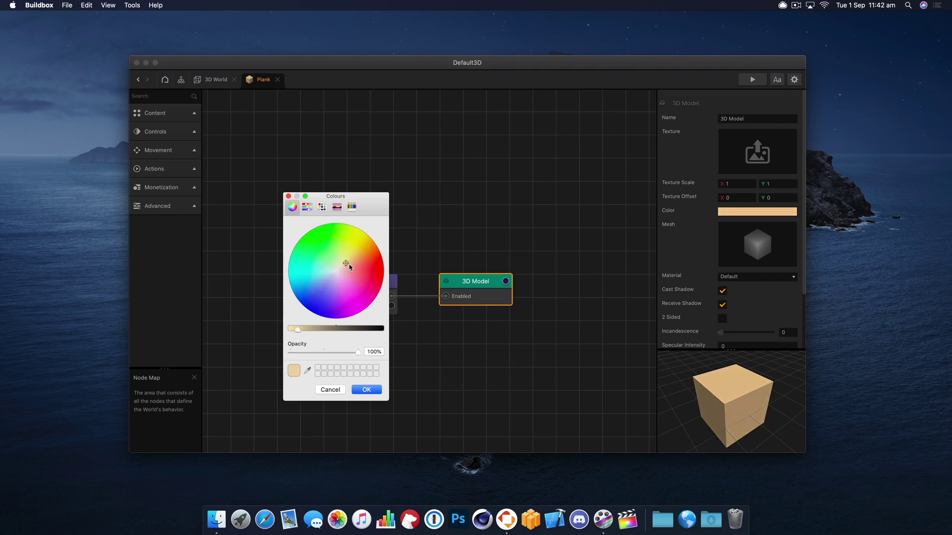
left_click_drag(350, 267, 356, 262)
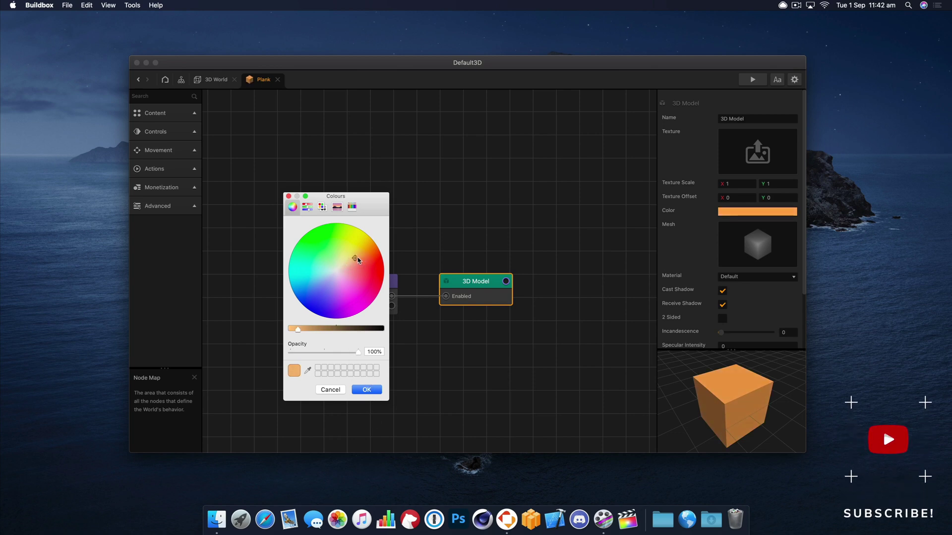
left_click_drag(357, 257, 353, 255)
left_click(367, 389)
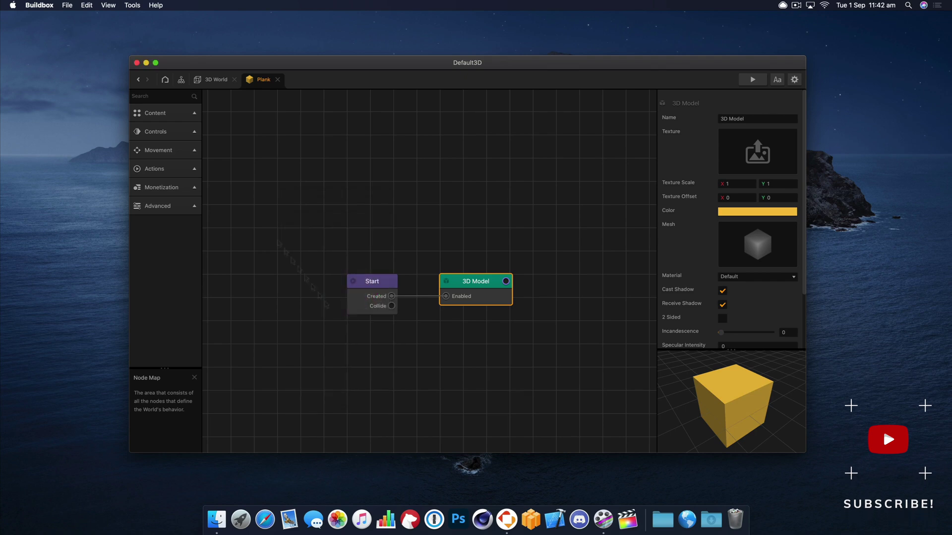
Duplicate the orange plank with Cmd+D to extend the row of planks.
left_click(216, 79)
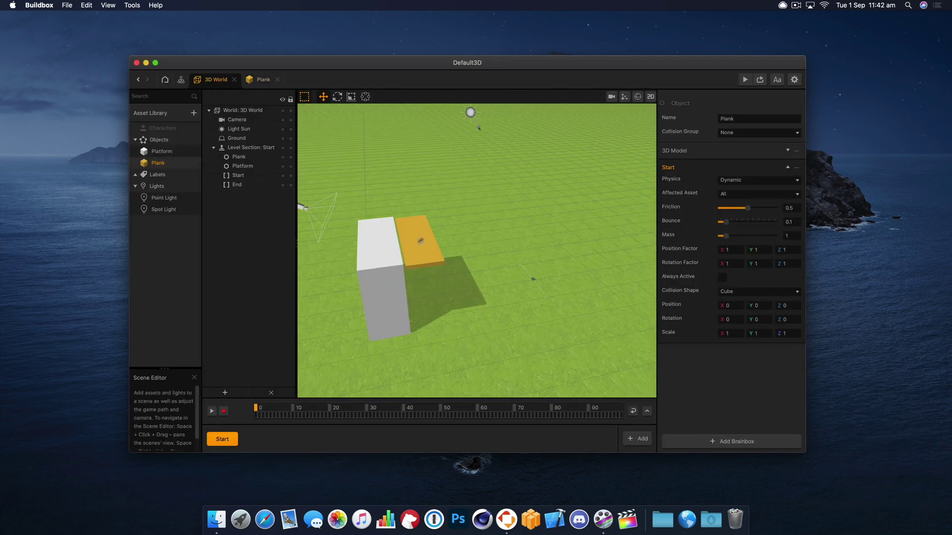
left_click(419, 244)
left_click(377, 253)
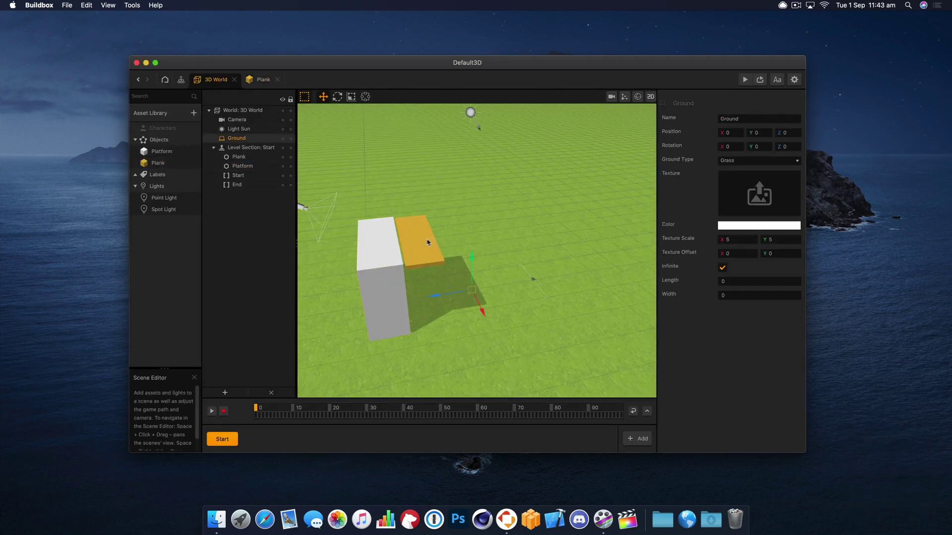
left_click(425, 243)
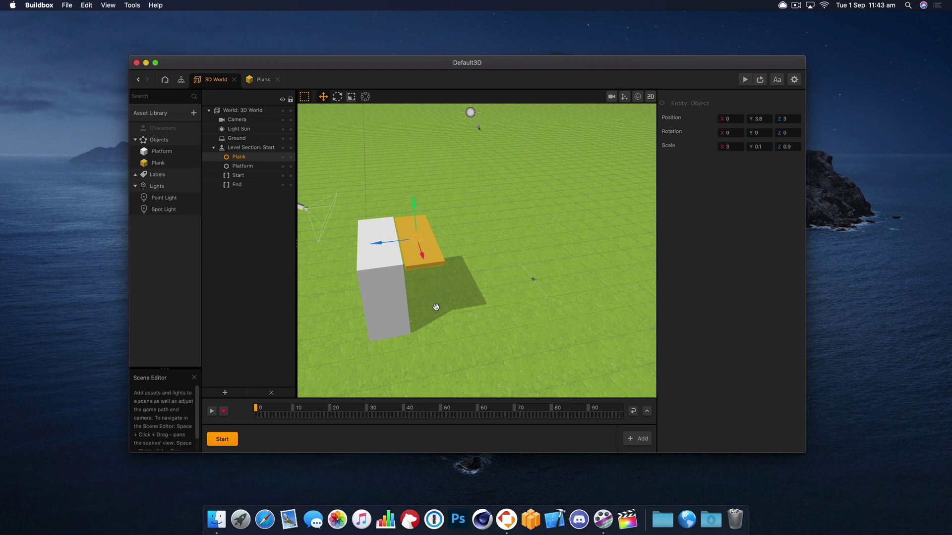
left_click_drag(436, 307, 427, 303)
right_click_drag(427, 303, 465, 286)
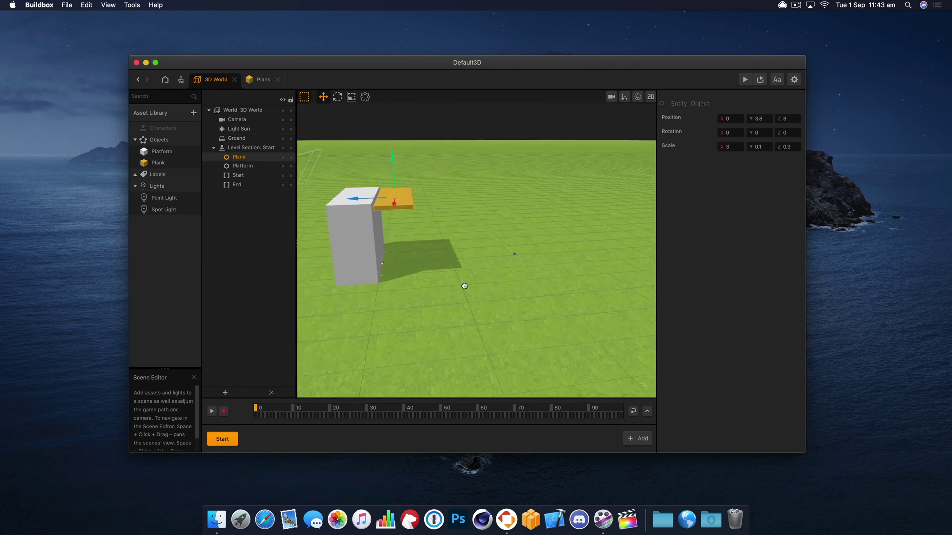
key("super+d")
key("super+d")
key("super+d")
key("super+d")
key("super+d")
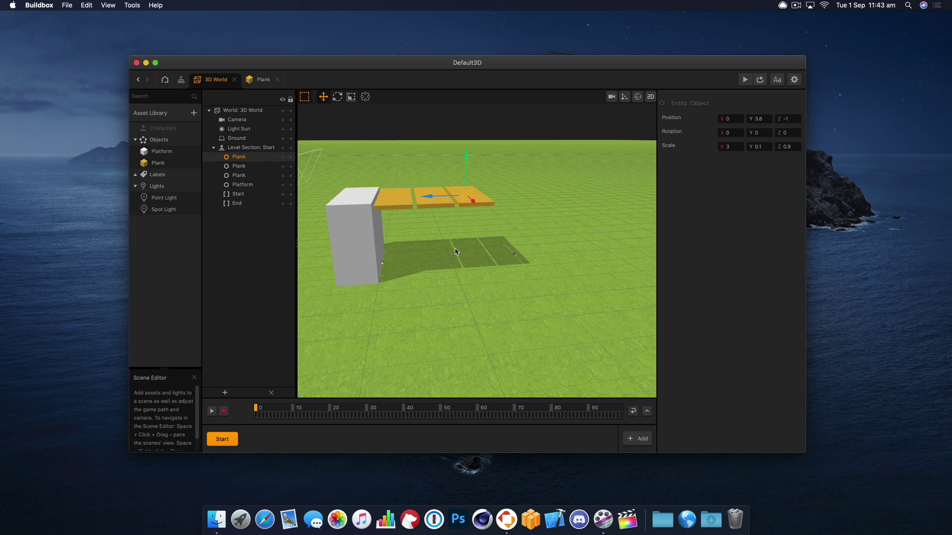
key("super+d")
right_click_drag(510, 233, 516, 248)
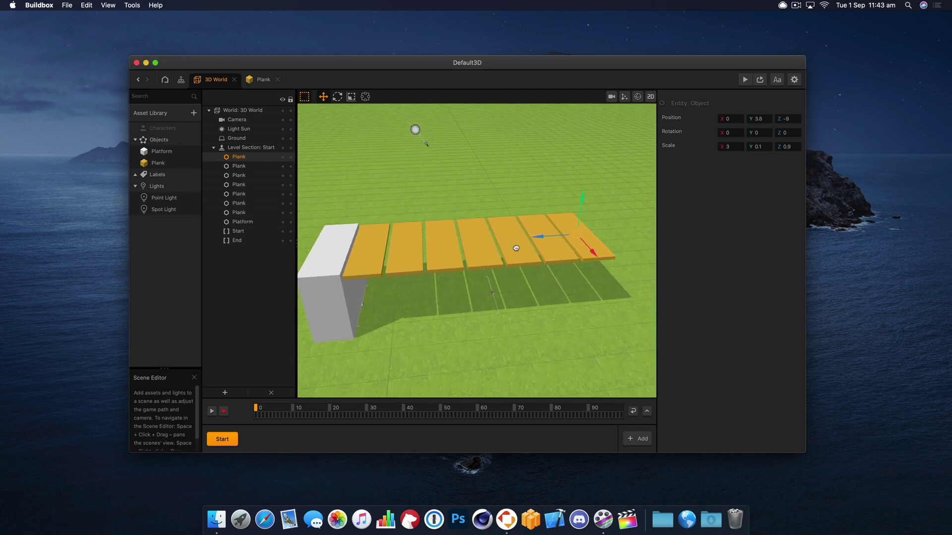
Duplicate the Platform block and place the copy at Z -11.
scroll(476, 283, "down", 3)
left_click(384, 268)
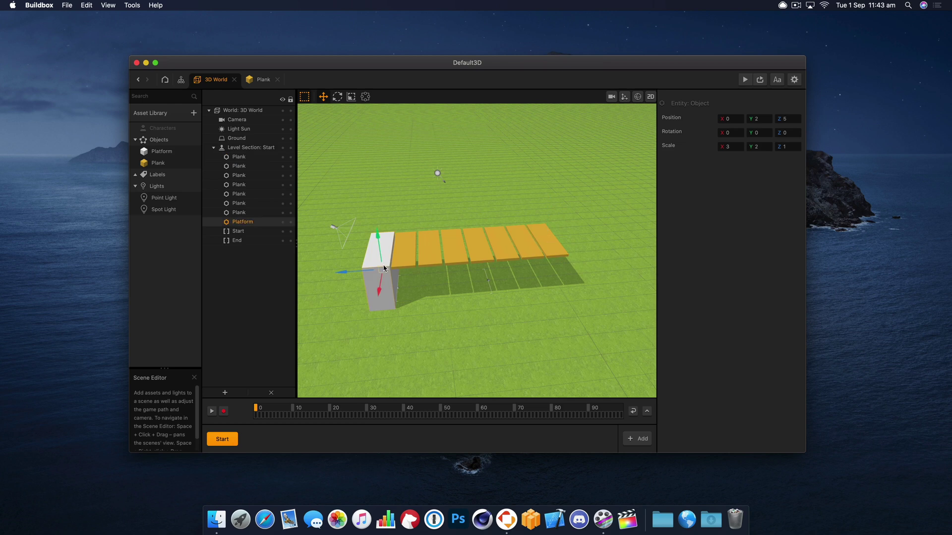
key("super+d")
left_click_drag(380, 273, 537, 259)
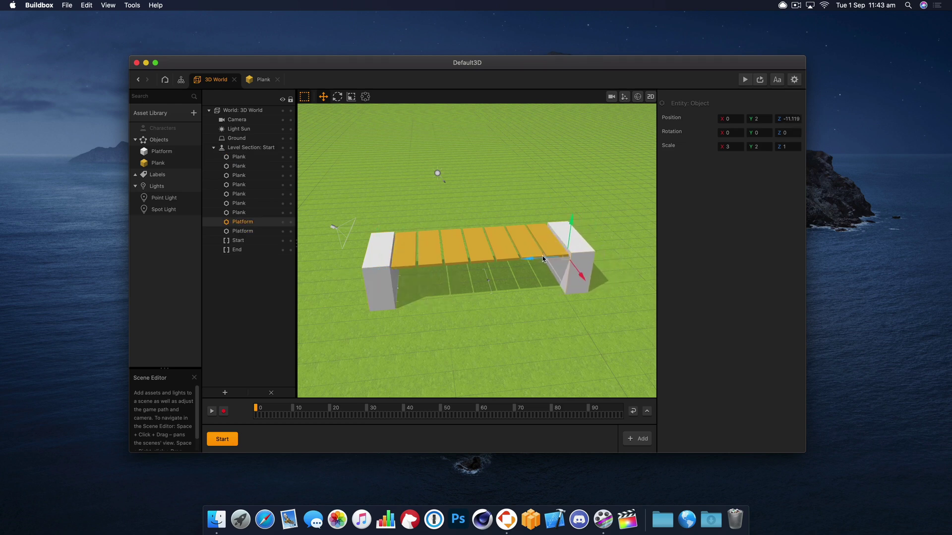
left_click(791, 120)
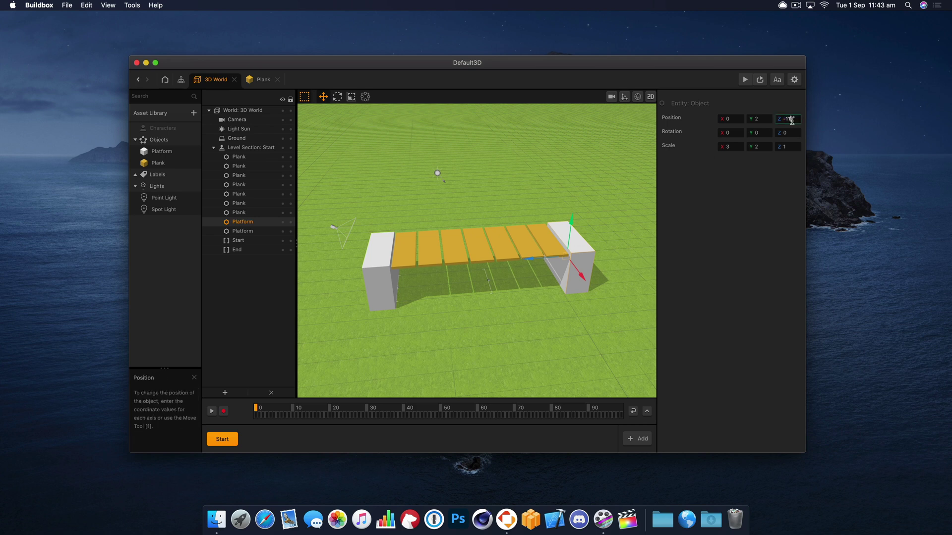
type("-11")
key("Return")
right_click_drag(559, 265, 468, 259)
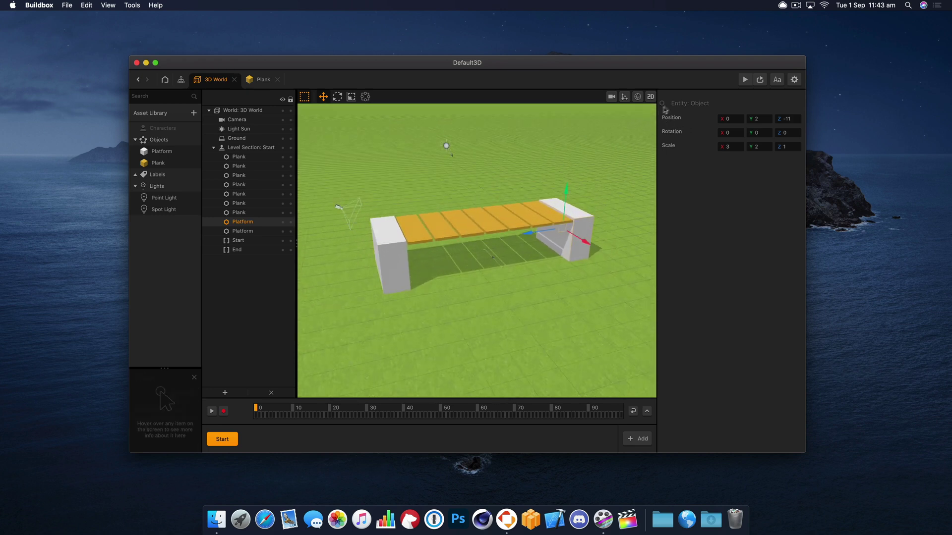
Preview the game, then switch the project orientation to Landscape.
left_click(760, 80)
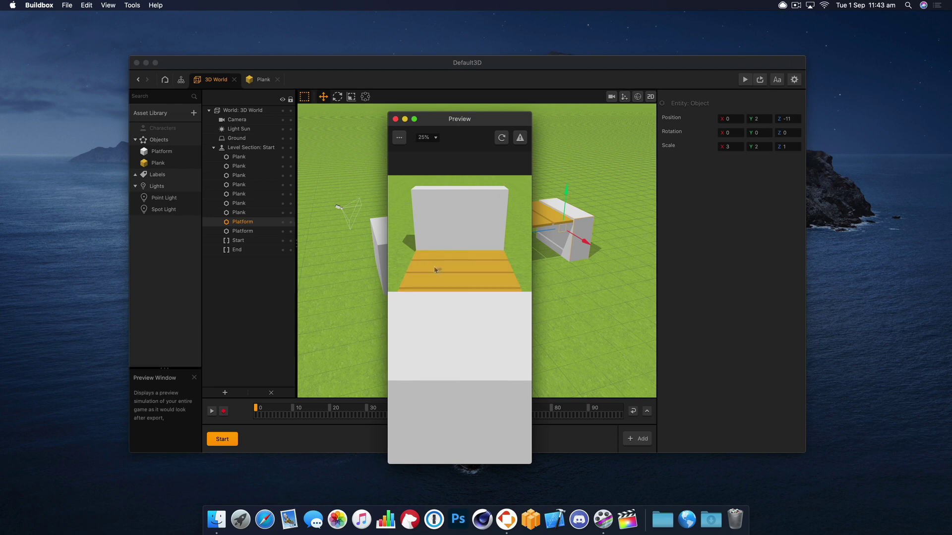
left_click(396, 120)
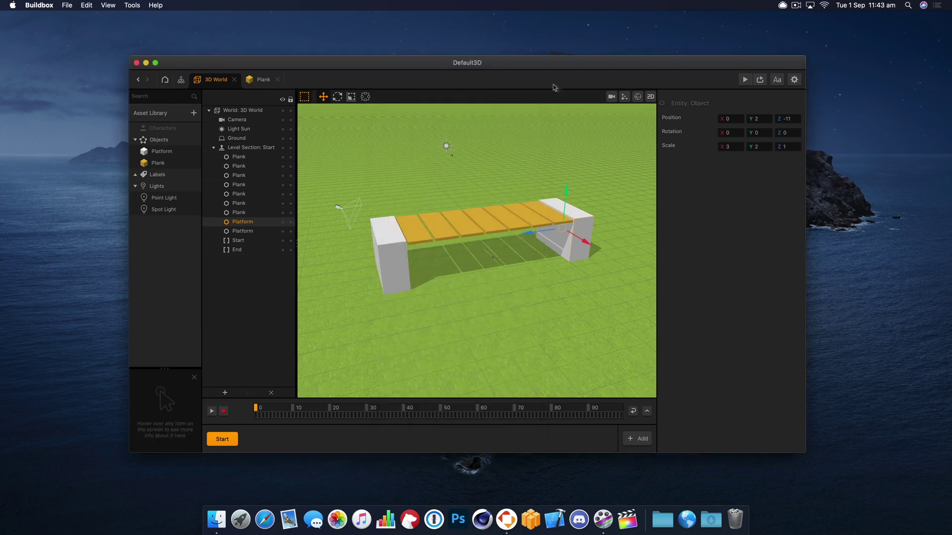
left_click(795, 80)
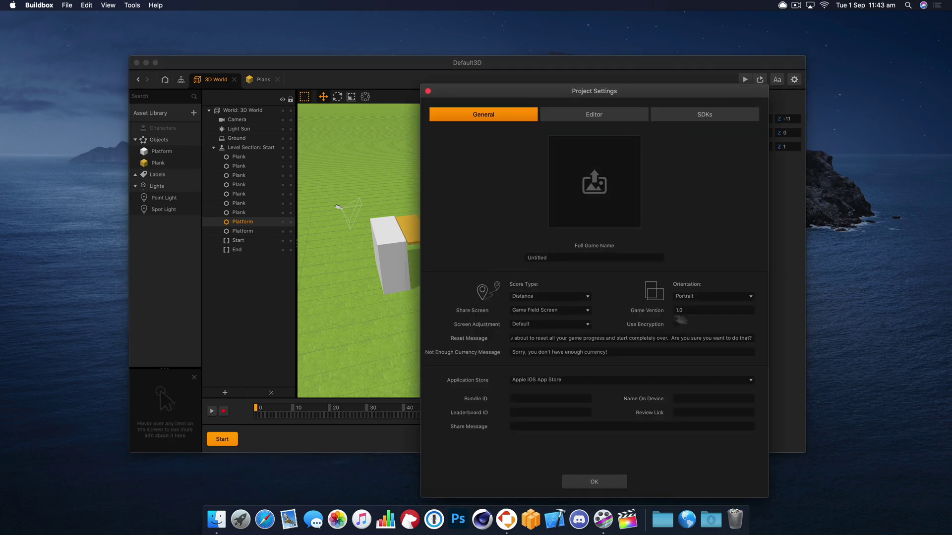
left_click(687, 298)
left_click(716, 308)
left_click(594, 482)
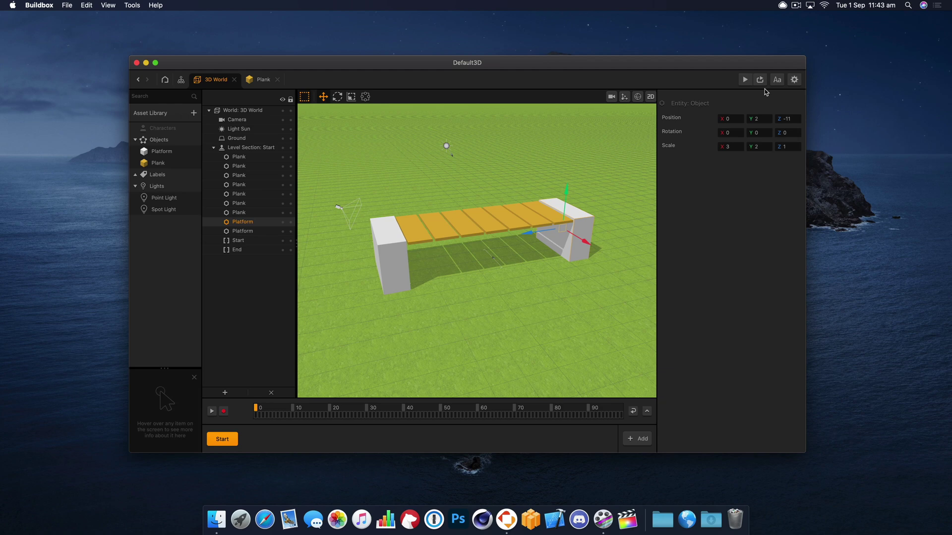
Preview the bridge from the game camera, then select the near platform and first plank.
left_click(760, 80)
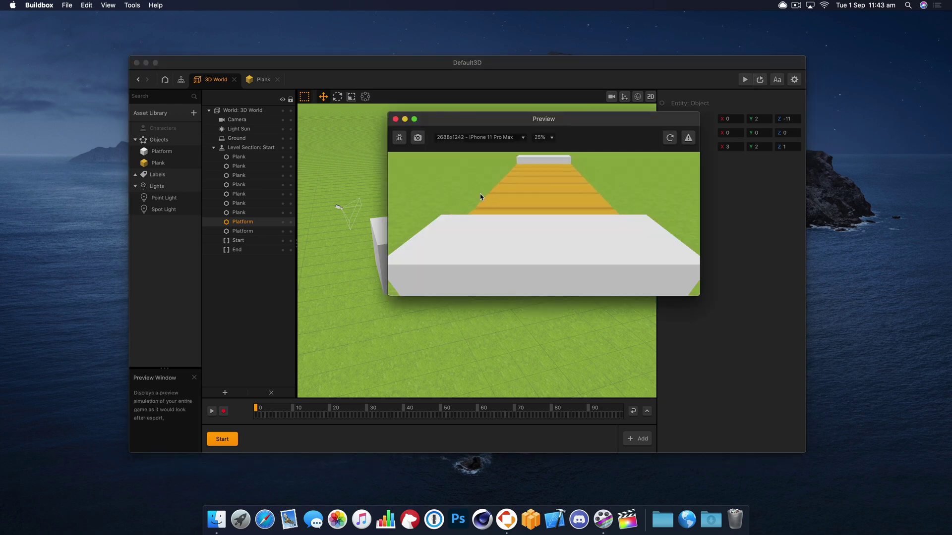
left_click(395, 119)
left_click(612, 97)
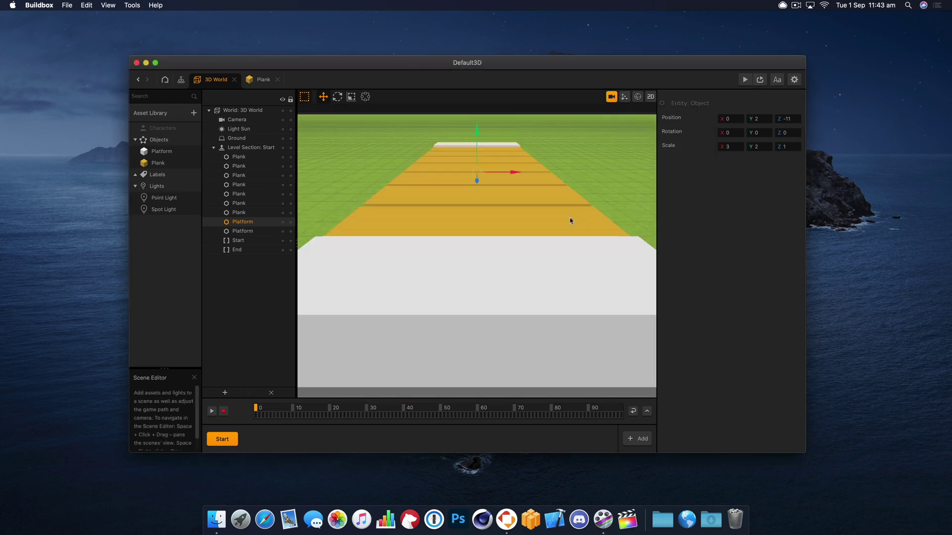
scroll(512, 275, "down", 5)
right_click_drag(537, 274, 505, 262)
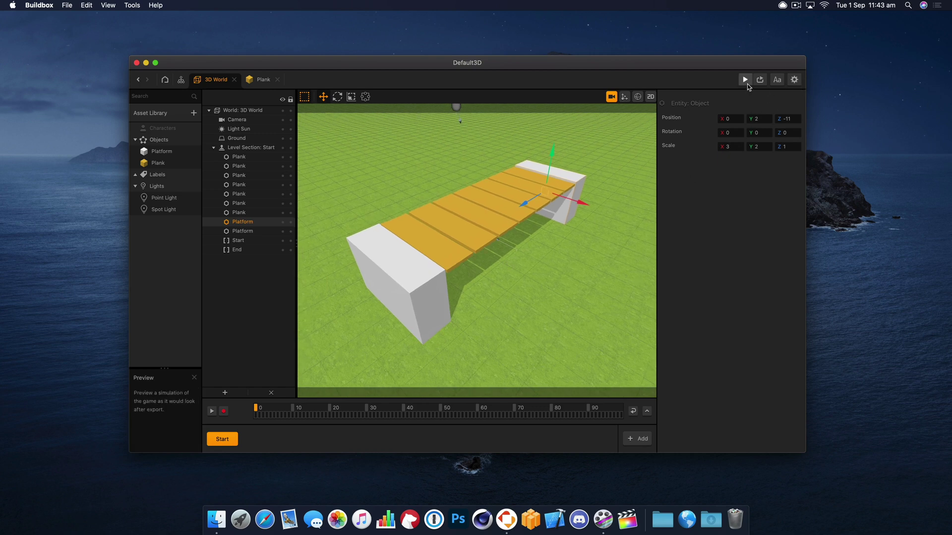
left_click(746, 83)
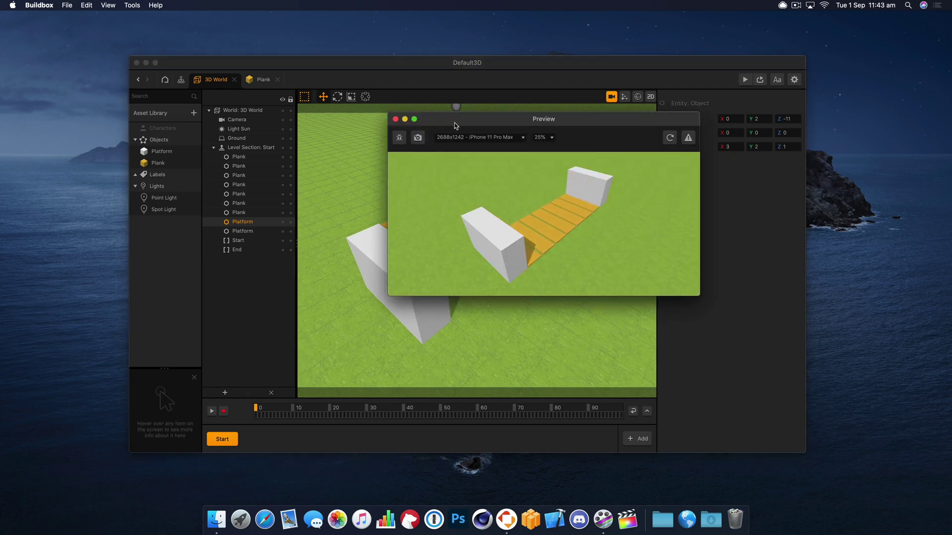
left_click(395, 120)
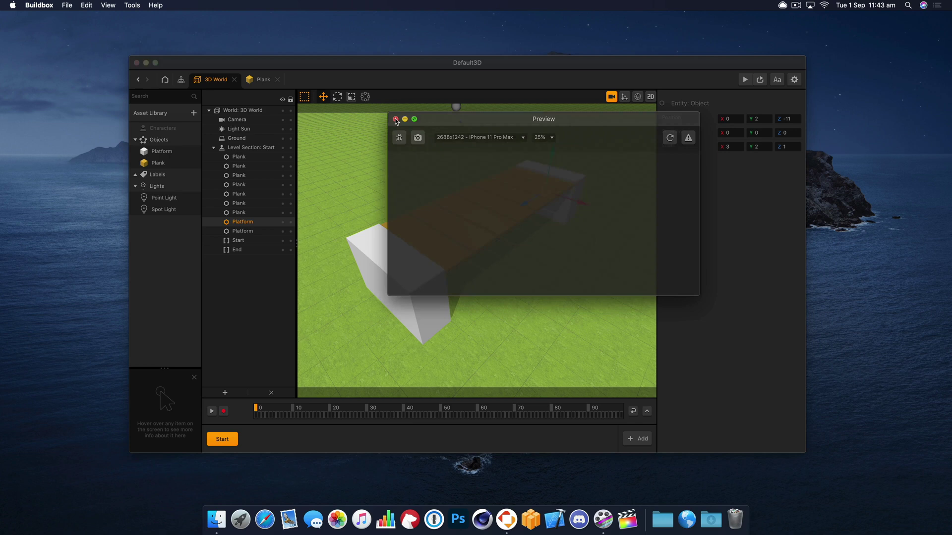
left_click(411, 268)
left_click(437, 256, "shift")
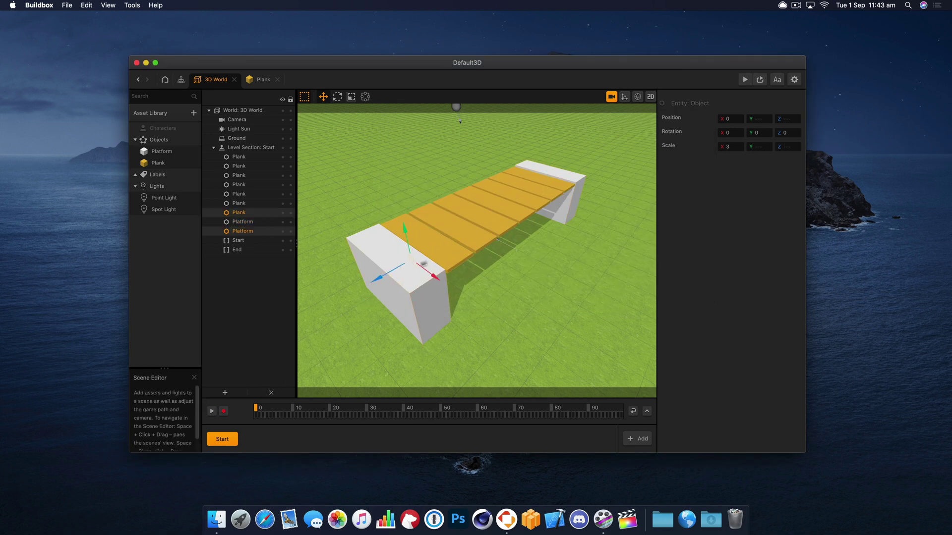
Link the selected platform and plank with a point Linker, back in free view.
left_click(224, 393)
left_click(243, 432)
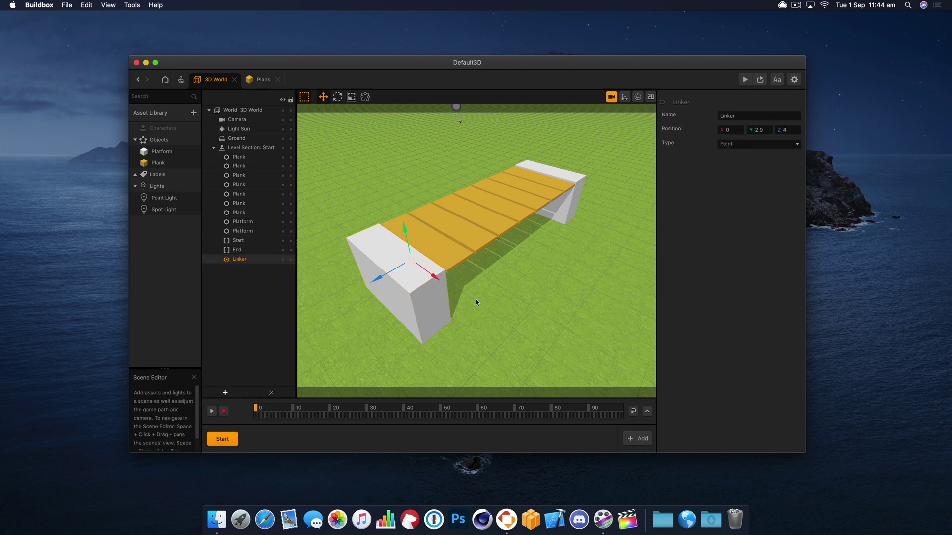
mouse_move(475, 299)
left_mouse_down()
mouse_move(453, 297)
mouse_move(463, 297)
left_mouse_up()
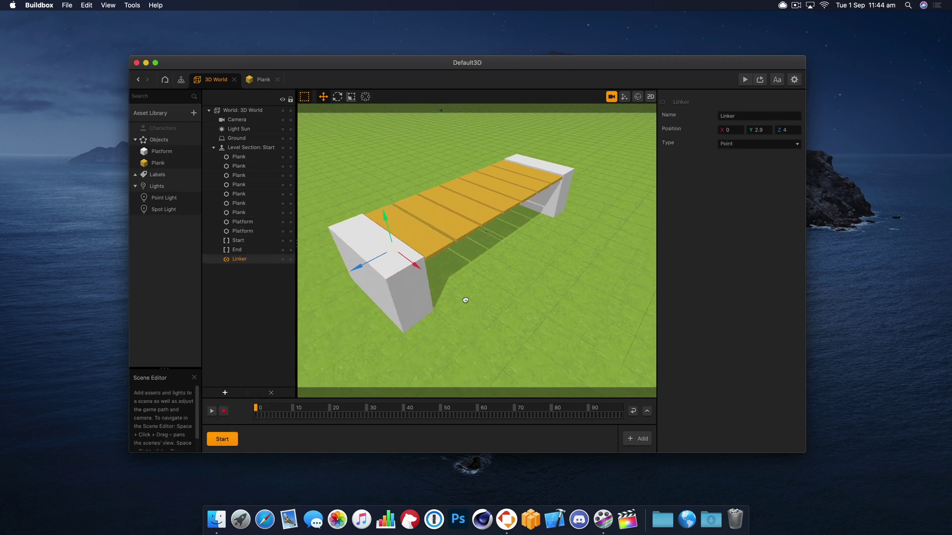
left_click(611, 96)
scroll(420, 251, "up", 5)
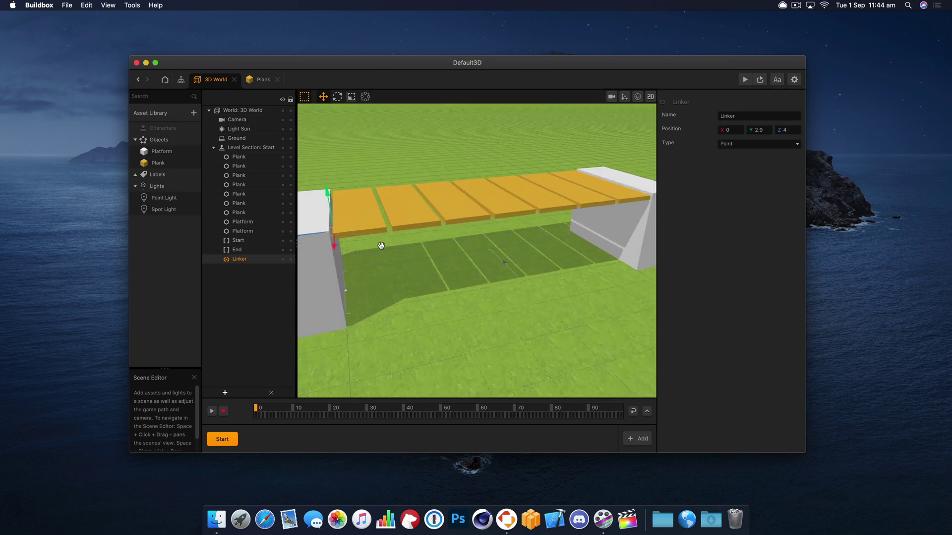
right_click_drag(382, 246, 418, 263)
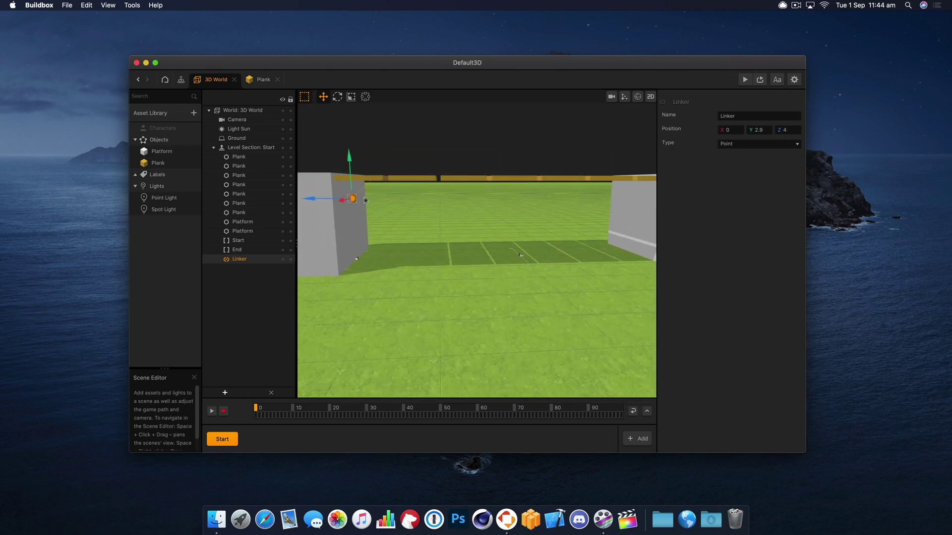
Raise the Linker to plank height, Y about 3.8.
left_click_drag(349, 165, 349, 125)
right_click_drag(333, 161, 339, 171)
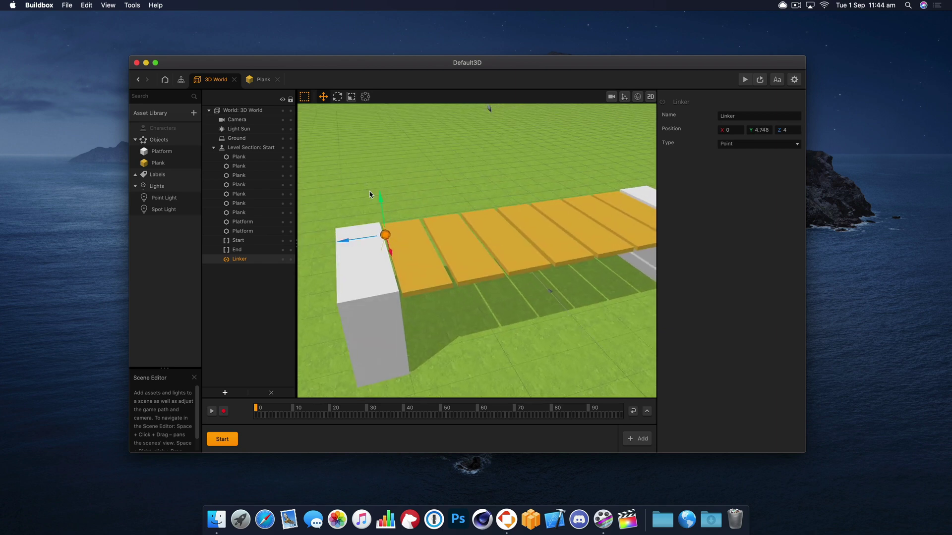
left_click_drag(385, 210, 388, 227)
Link the first three pairs of neighbouring planks with point linkers.
left_click(425, 258)
left_click(463, 253, "shift")
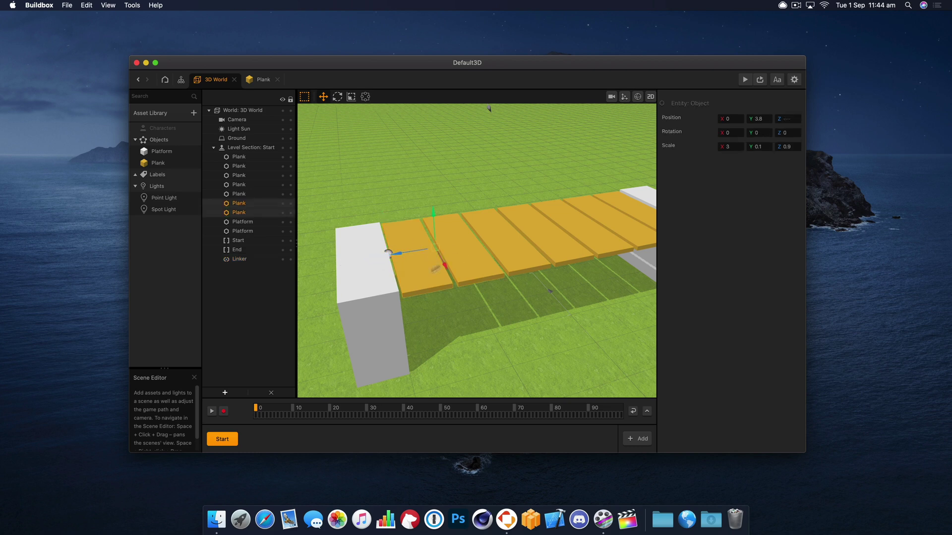
left_click(224, 394)
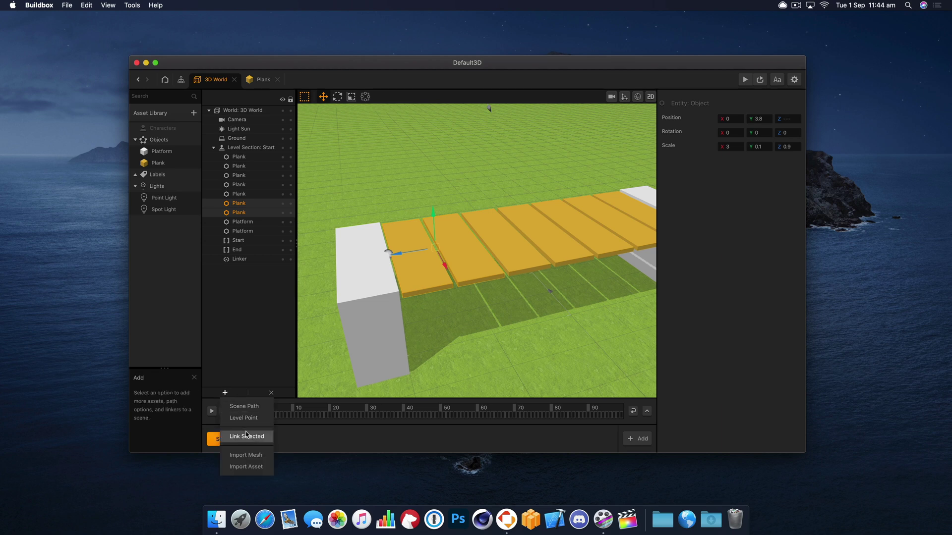
left_click(246, 436)
left_click(482, 265)
left_click(512, 257, "shift")
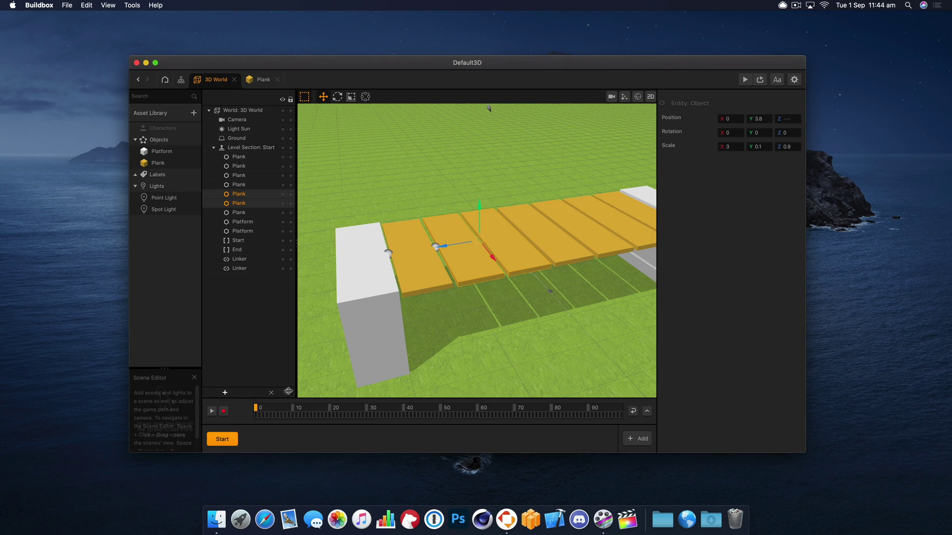
left_click(225, 395)
left_click(250, 436)
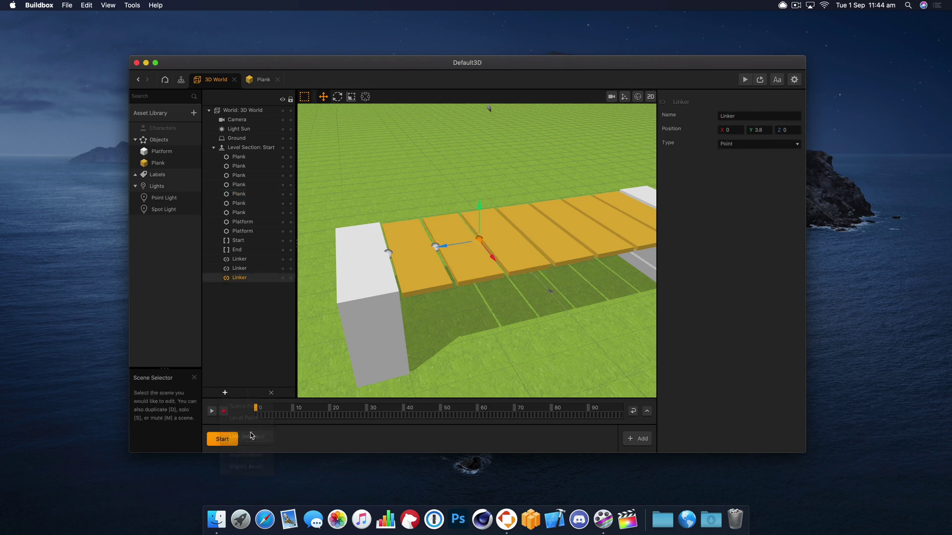
left_click_drag(531, 340, 471, 343)
left_click(424, 272)
left_click(463, 252, "shift")
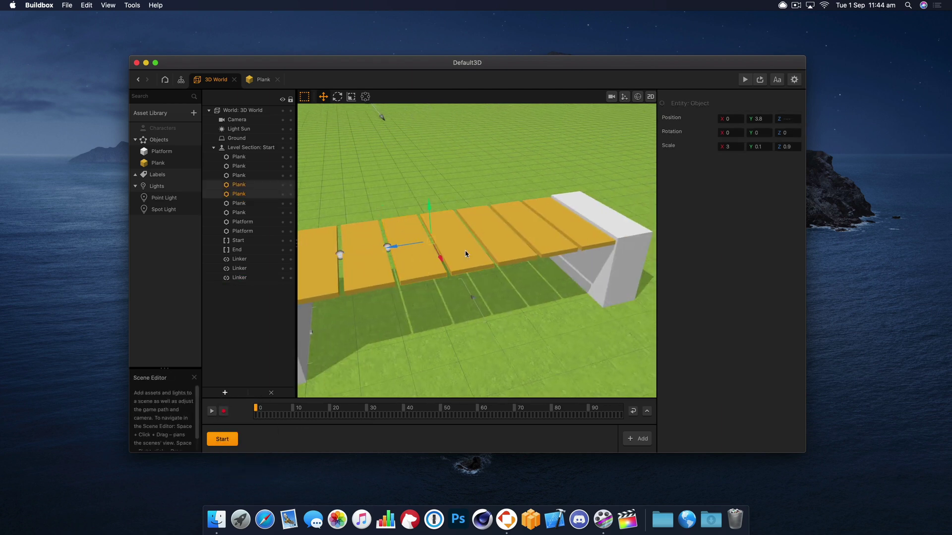
left_click(224, 392)
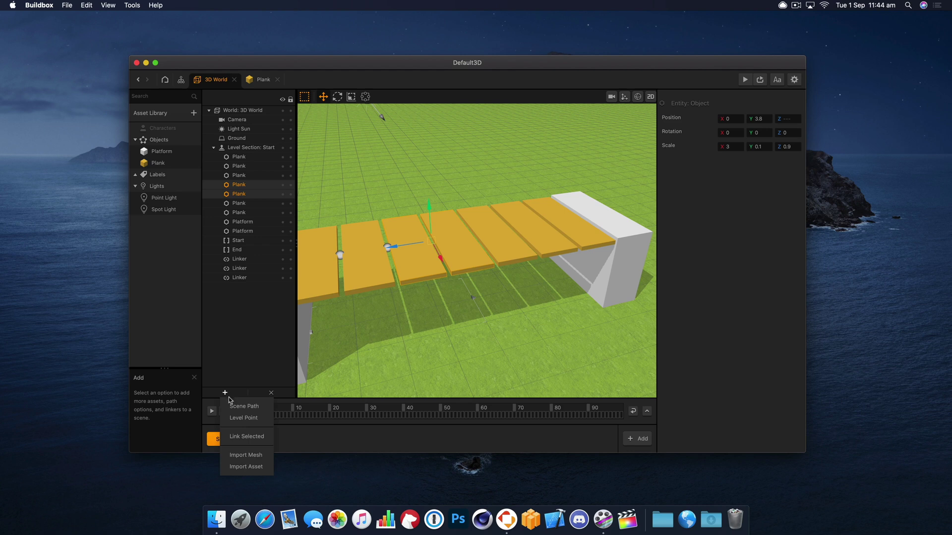
left_click(248, 438)
Link the next three neighbouring plank pairs further along the bridge.
left_click(480, 240)
left_click(466, 252)
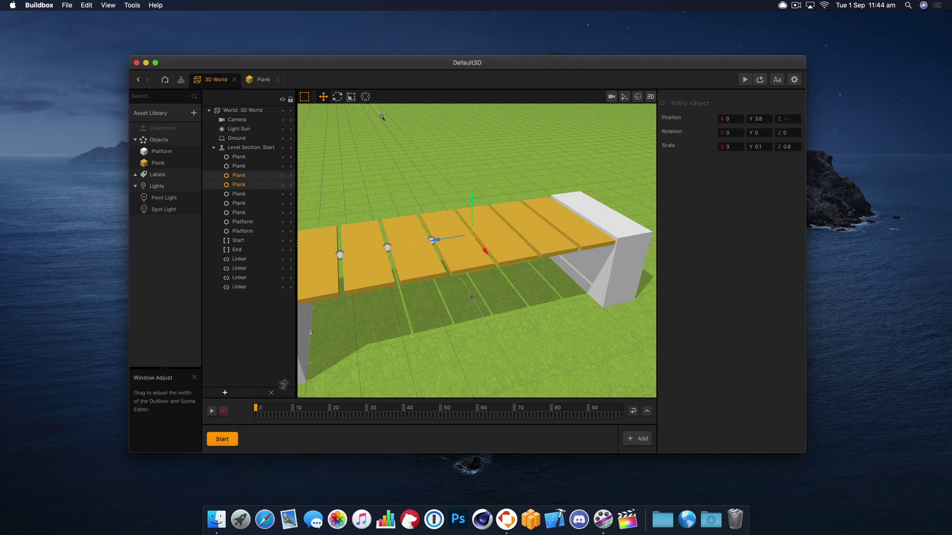
left_click(225, 393)
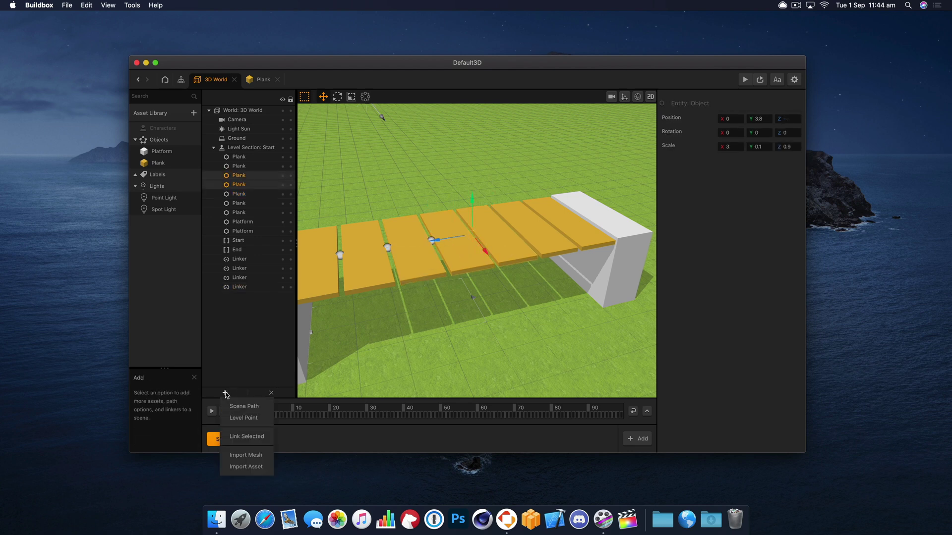
left_click(246, 436)
left_click(506, 243)
left_click(546, 222, "shift")
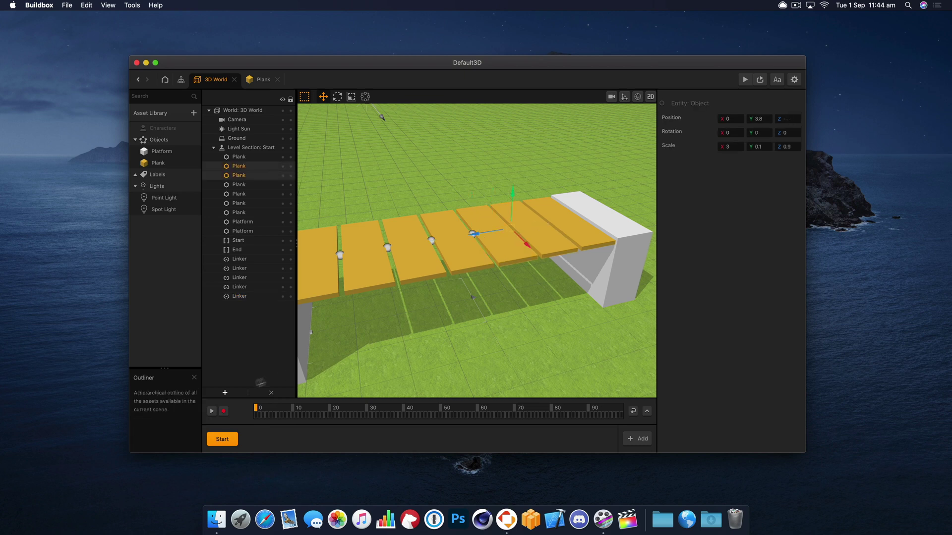
left_click(225, 393)
left_click(242, 438)
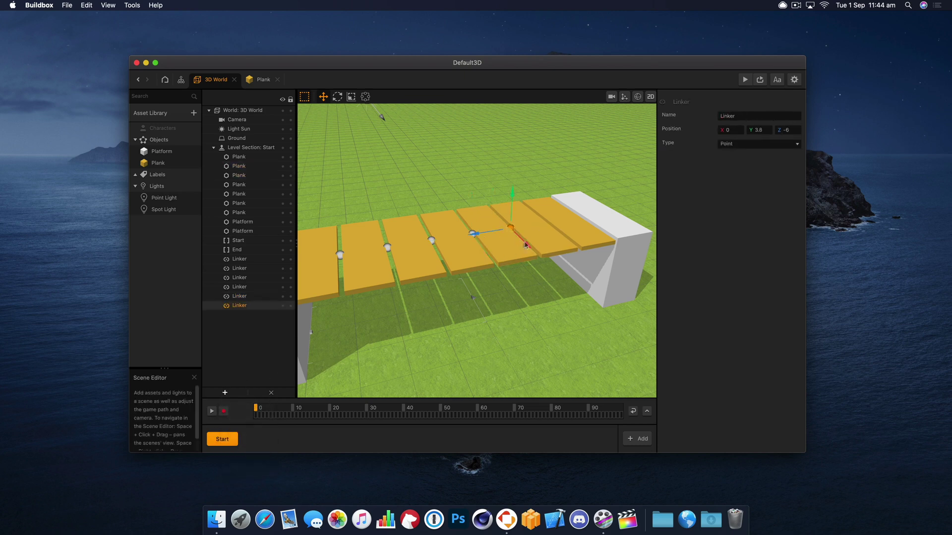
left_click(537, 234)
left_click(574, 222, "shift")
left_click(226, 393)
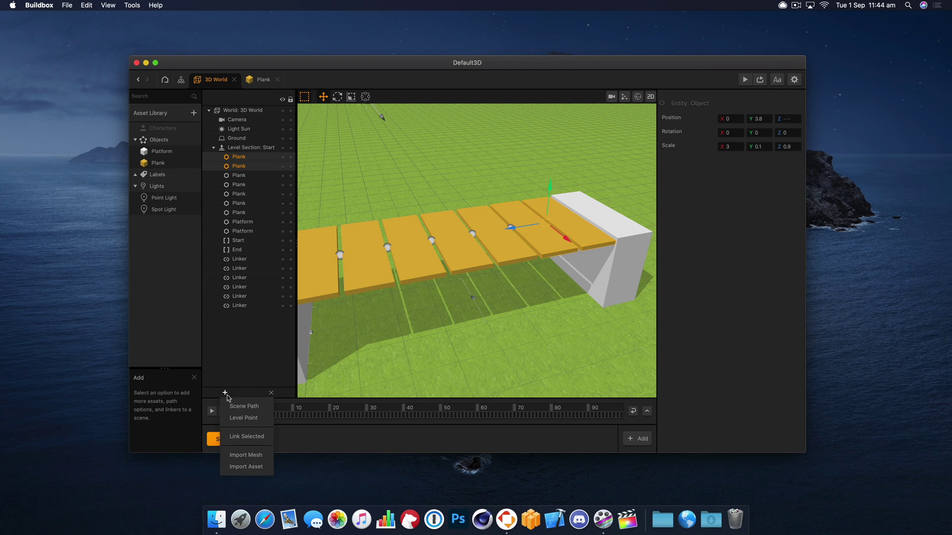
left_click(241, 438)
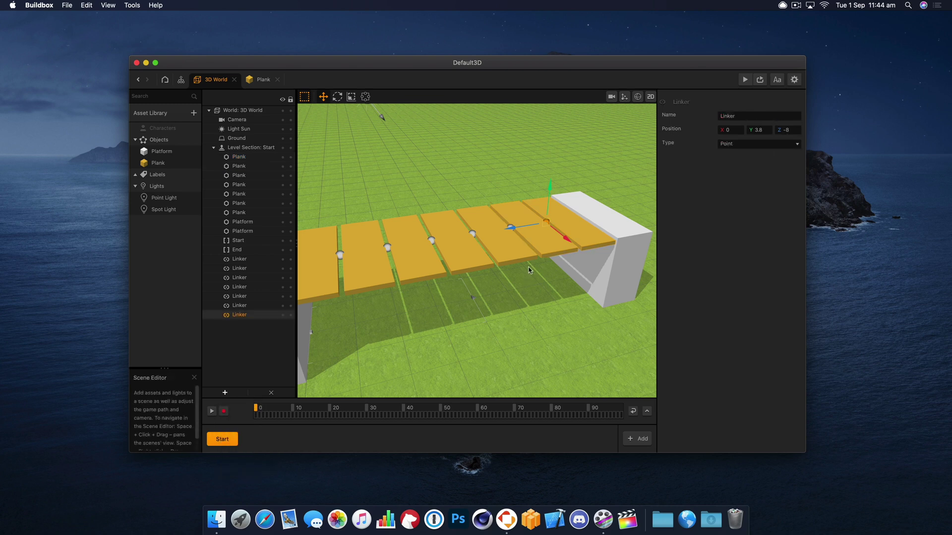
Link the last plank to the far platform and raise that linker to Y 3.865.
left_click(580, 236)
left_click(602, 223, "shift")
left_click(225, 392)
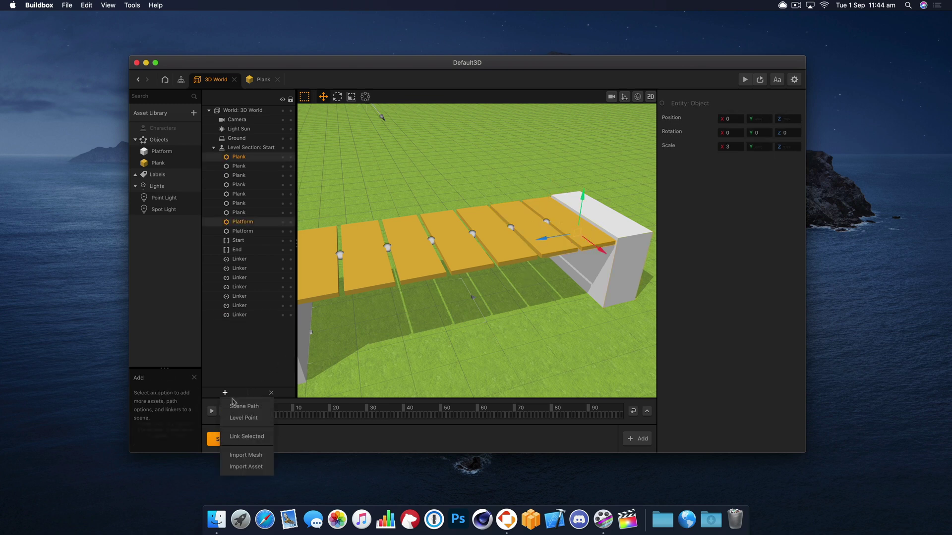
left_click(243, 436)
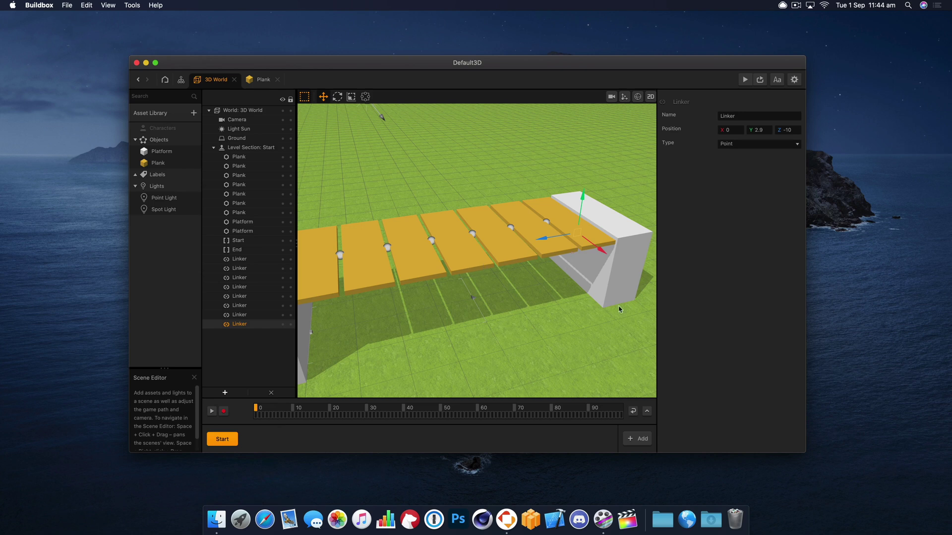
right_click_drag(618, 310, 531, 240)
left_click_drag(516, 154, 514, 137)
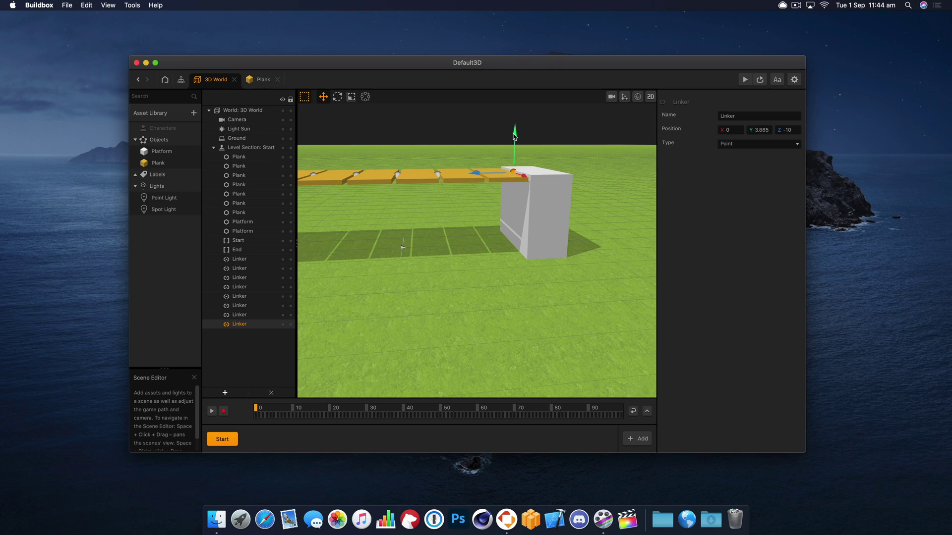
Bring the whole bridge into view and select the first linker beside the left platform.
mouse_move(395, 232)
right_mouse_down()
mouse_move(391, 246)
mouse_move(395, 233)
right_mouse_up()
left_click_drag(358, 223, 397, 239)
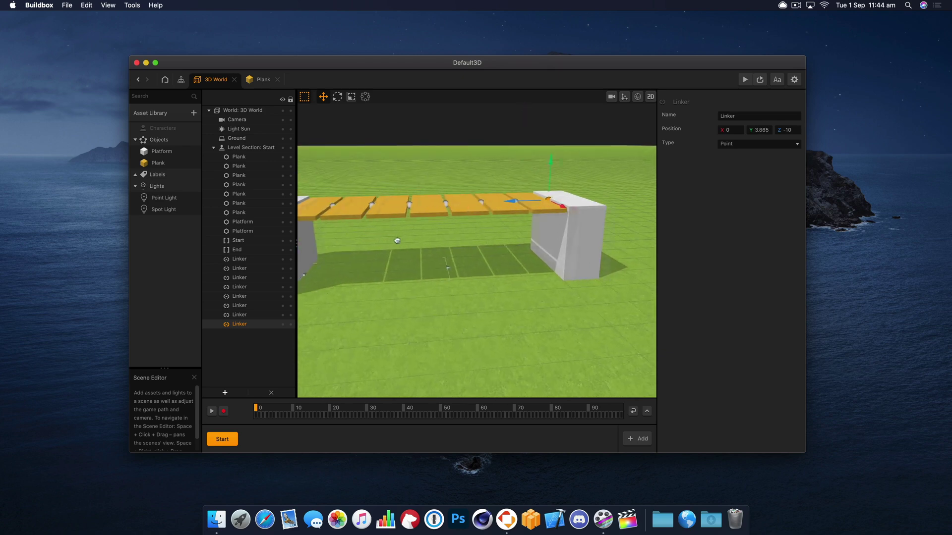
right_click_drag(397, 240, 430, 282)
scroll(430, 283, "down", 3)
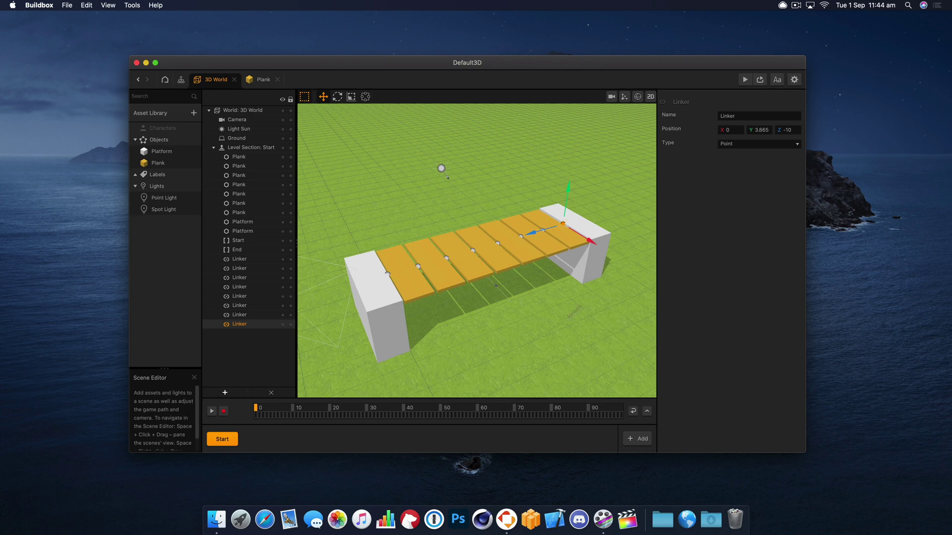
left_click(388, 276)
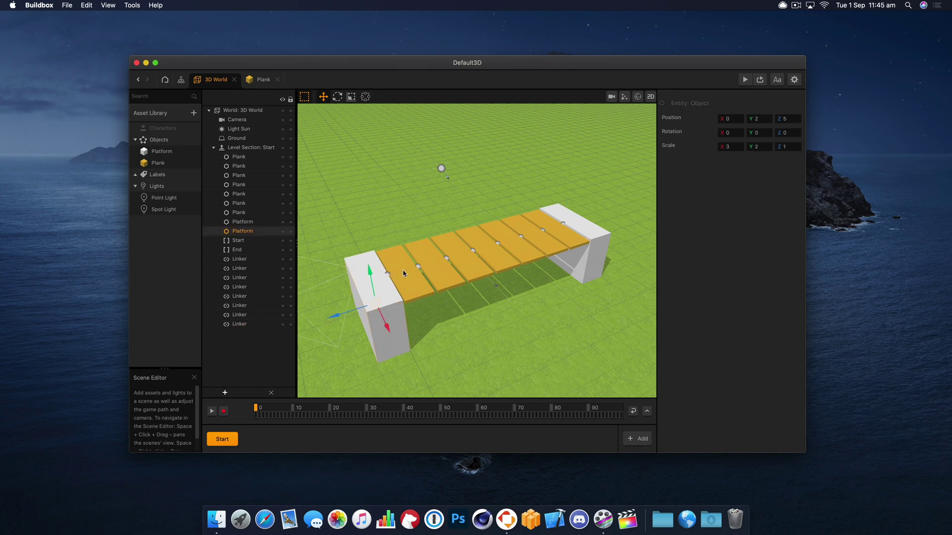
left_click(390, 275)
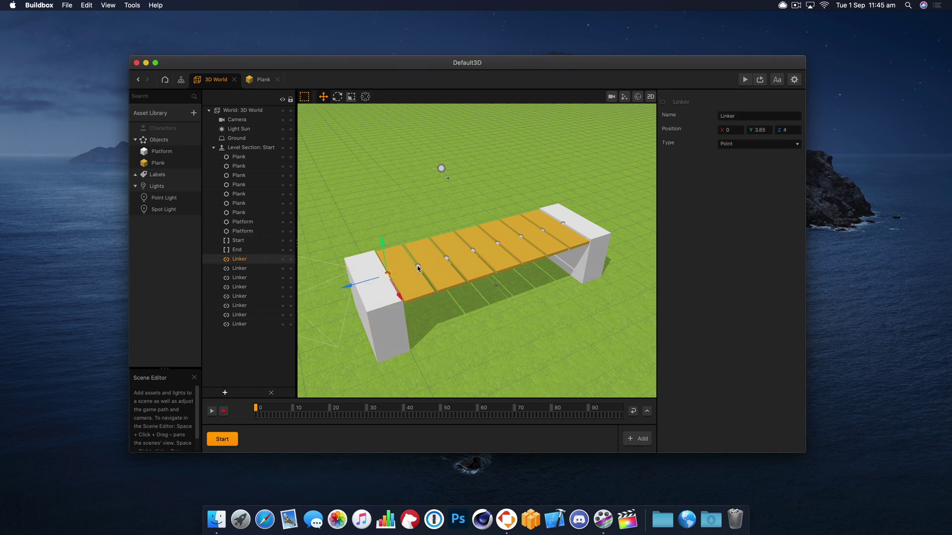
left_click(418, 267, "shift")
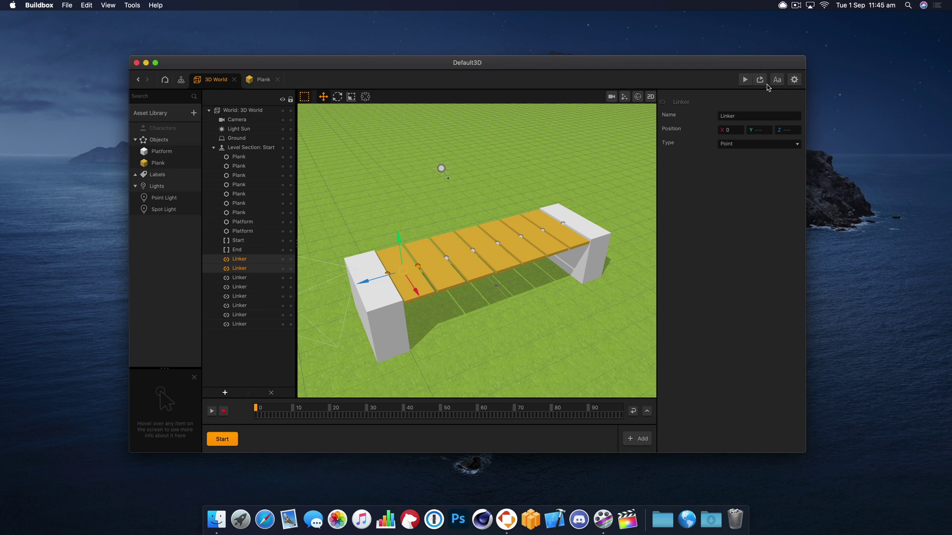
left_click(762, 81)
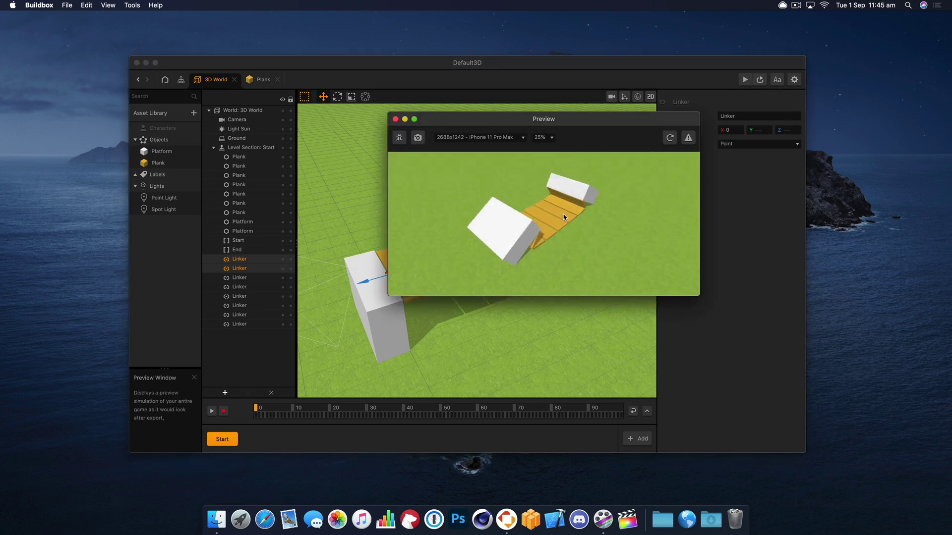
left_click(670, 137)
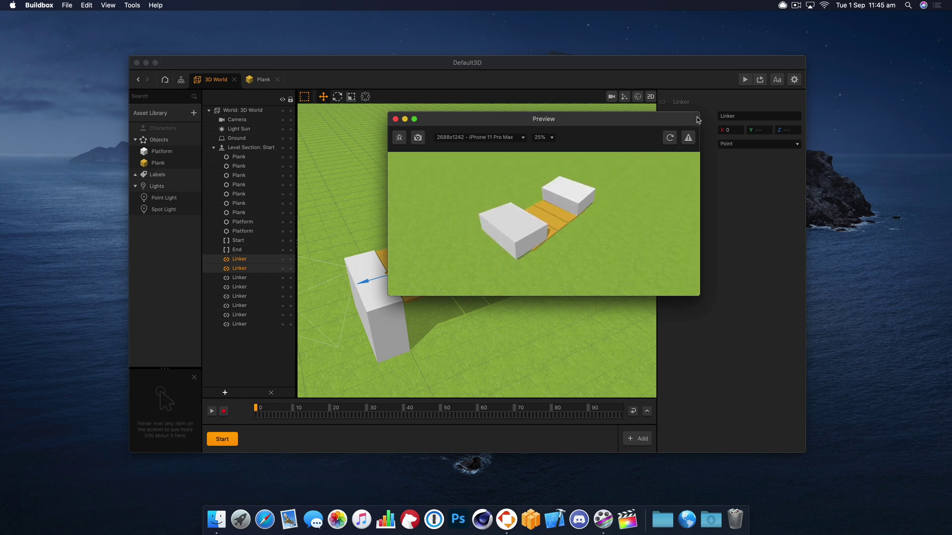
left_click(671, 137)
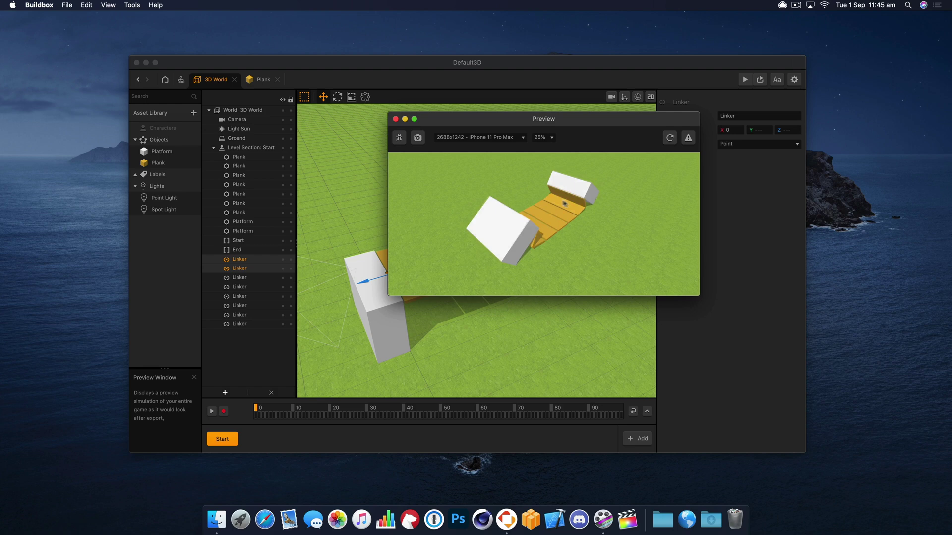
left_click(669, 138)
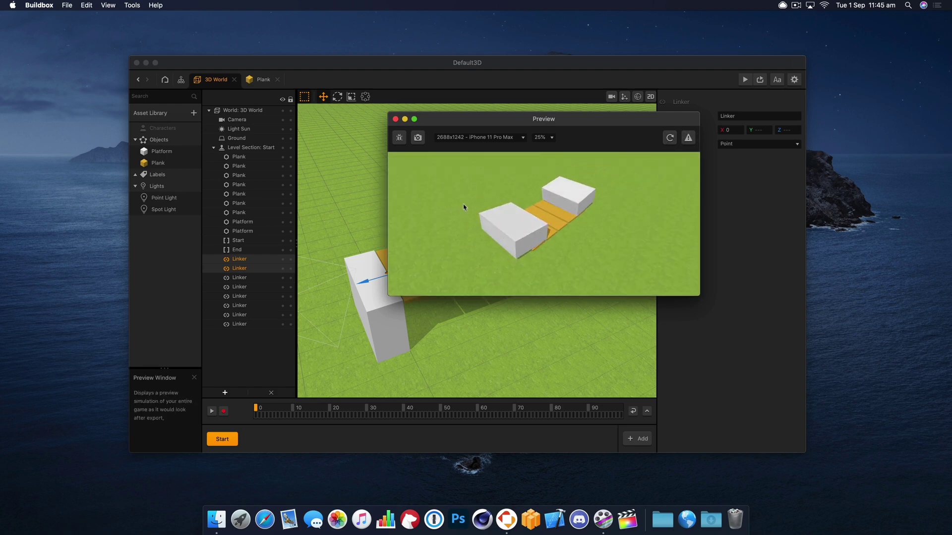
left_click(396, 119)
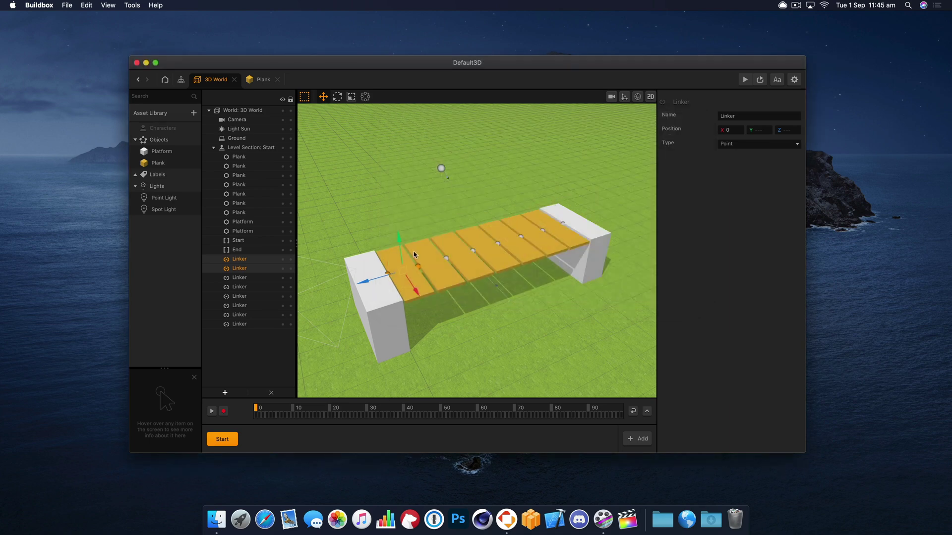
left_click(446, 259, "shift")
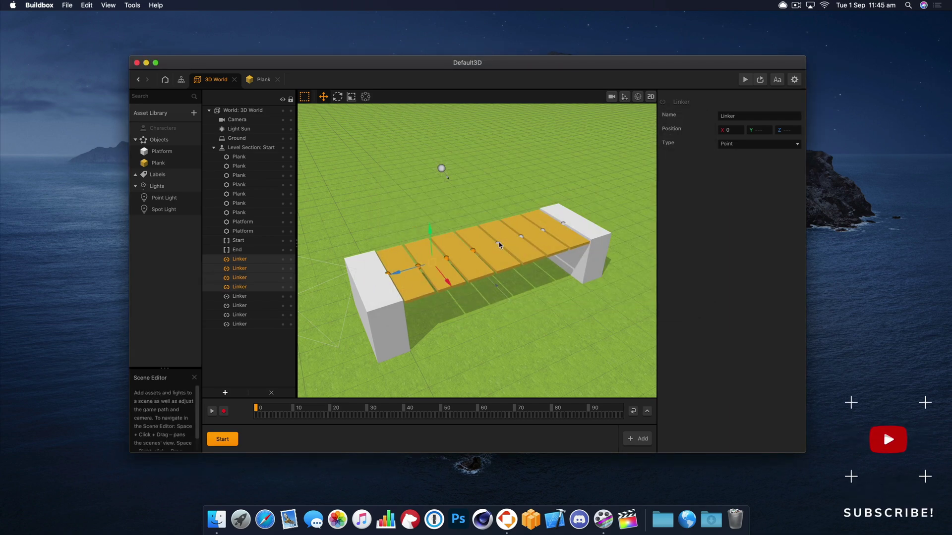
Set the Platform asset's physics to Static and preview the sagging bridge.
left_click(387, 276)
left_click(619, 239)
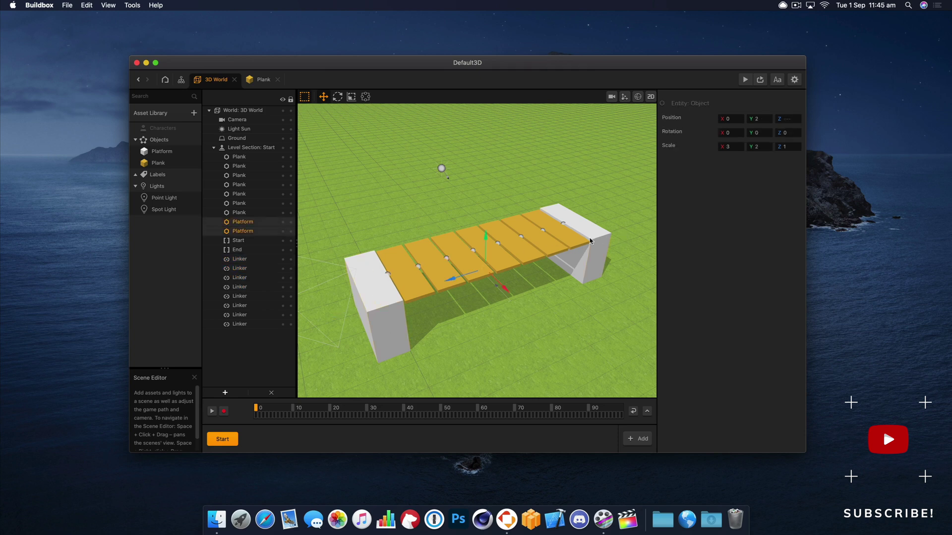
left_click(163, 152)
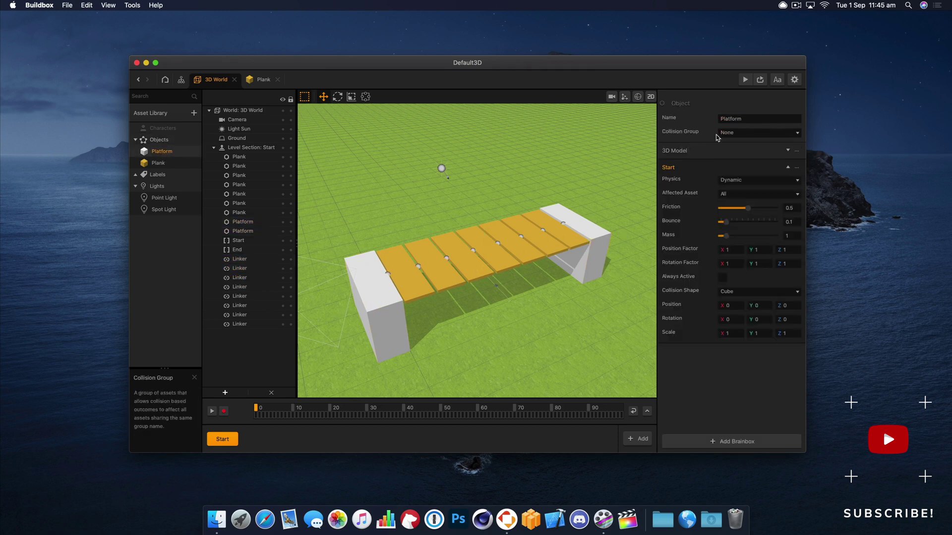
left_click(744, 180)
left_click(743, 199)
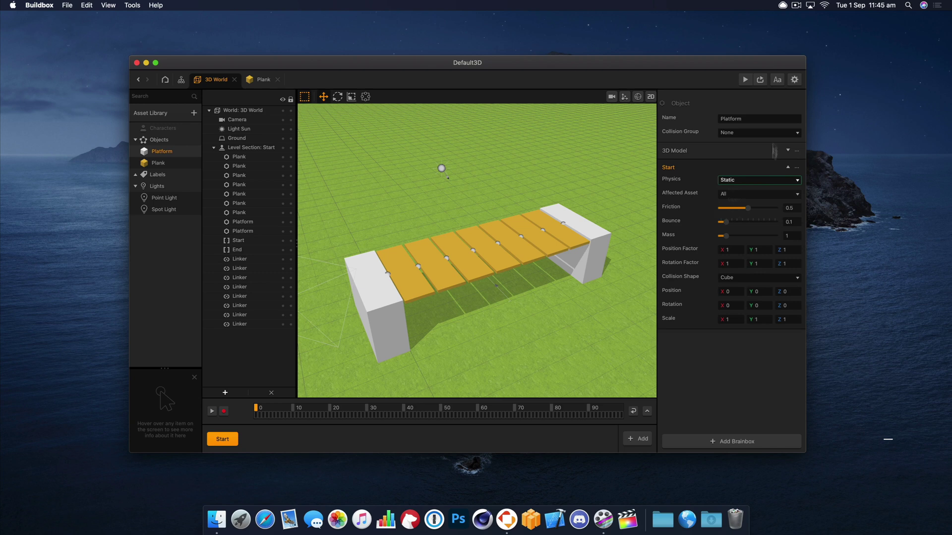
left_click(744, 79)
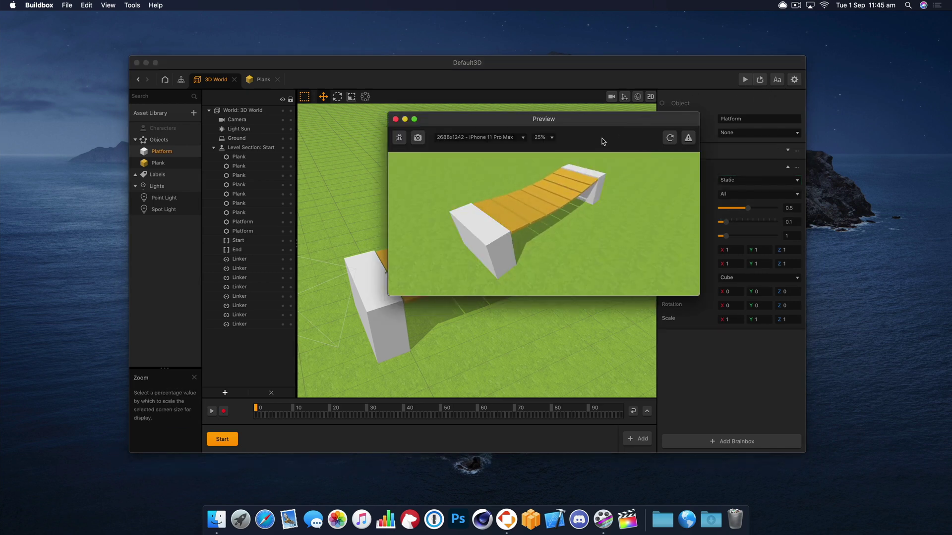
left_click(395, 119)
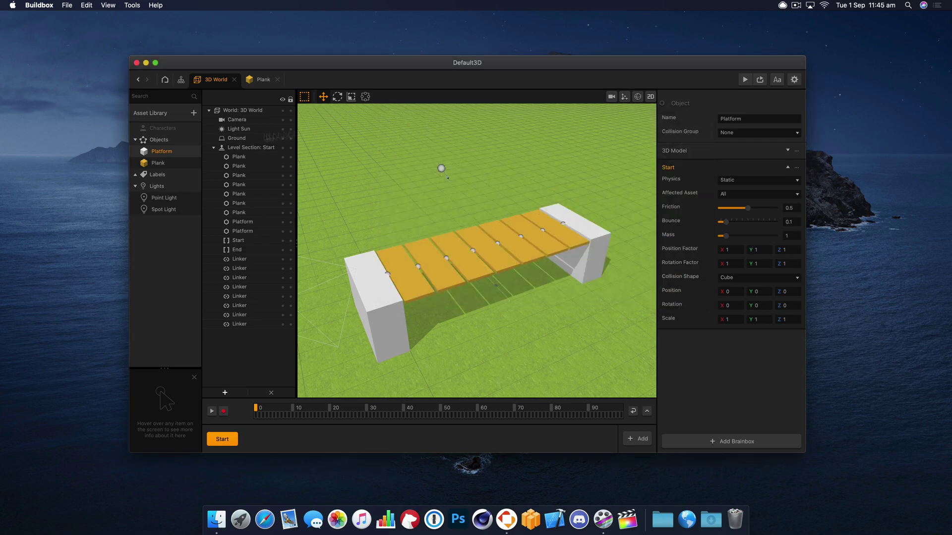
Add a Sphere from the built-in shapes and make it a character asset.
left_click(193, 114)
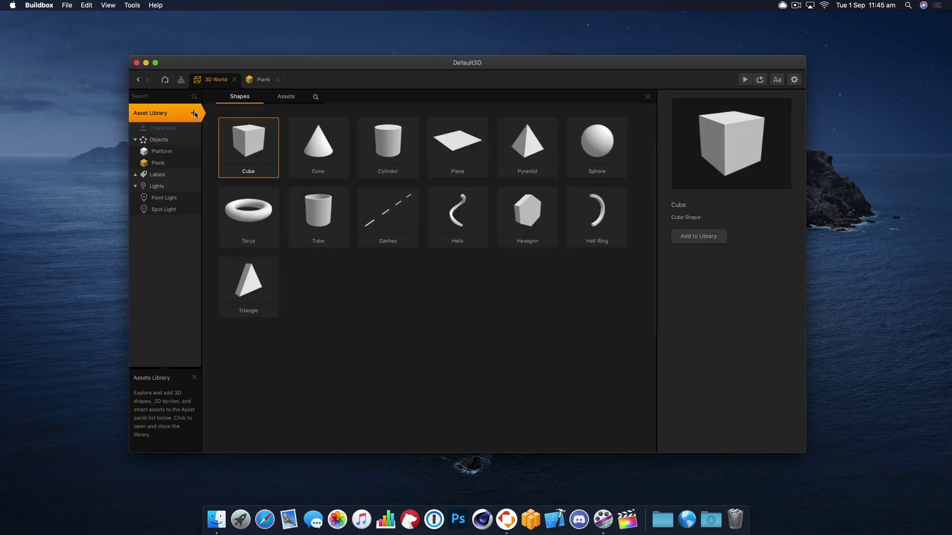
double_click(597, 152)
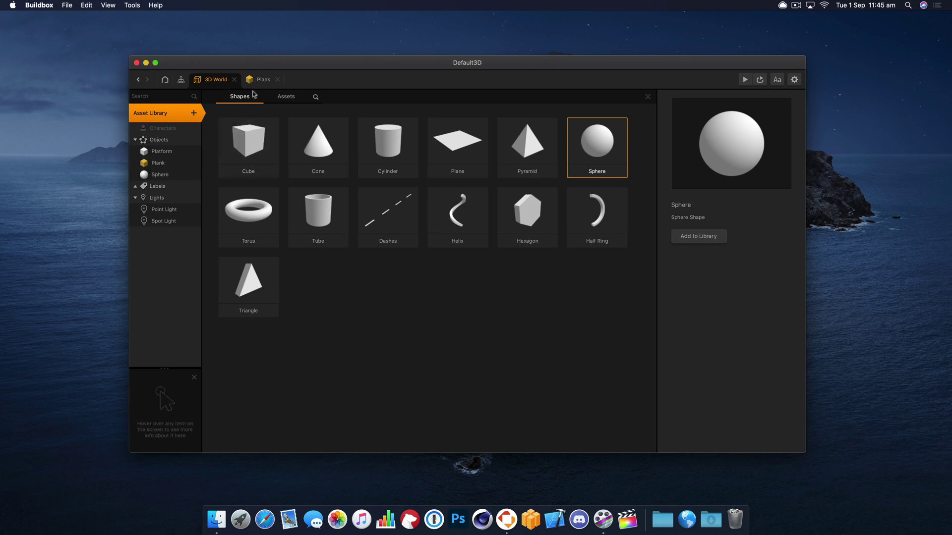
left_click(648, 97)
left_click_drag(151, 175, 511, 319)
Lift the sphere above the middle of the planks to about 2.894, 8.699, -1.942 and preview.
left_click(498, 244)
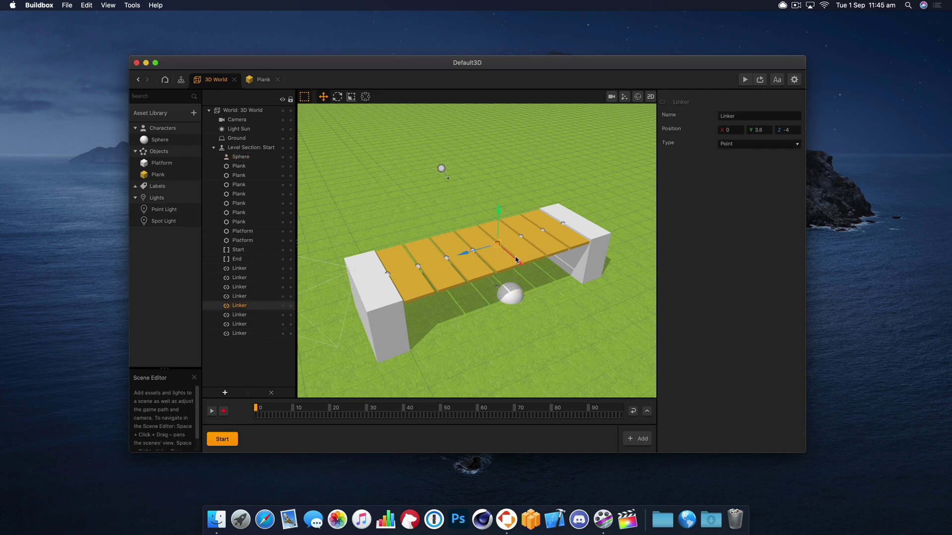
left_click(511, 303)
left_click_drag(510, 284, 543, 234)
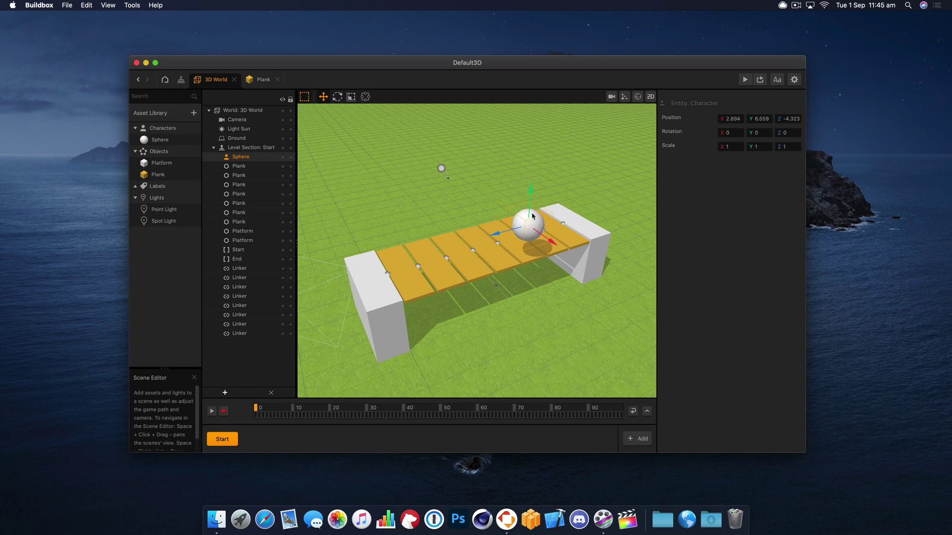
left_click_drag(530, 189, 531, 174)
left_click_drag(498, 227, 464, 235)
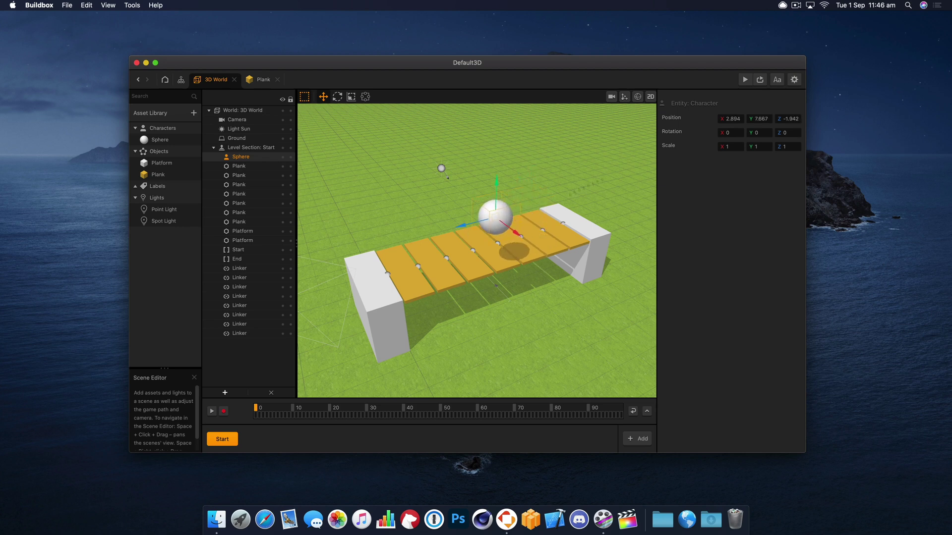
left_click(760, 79)
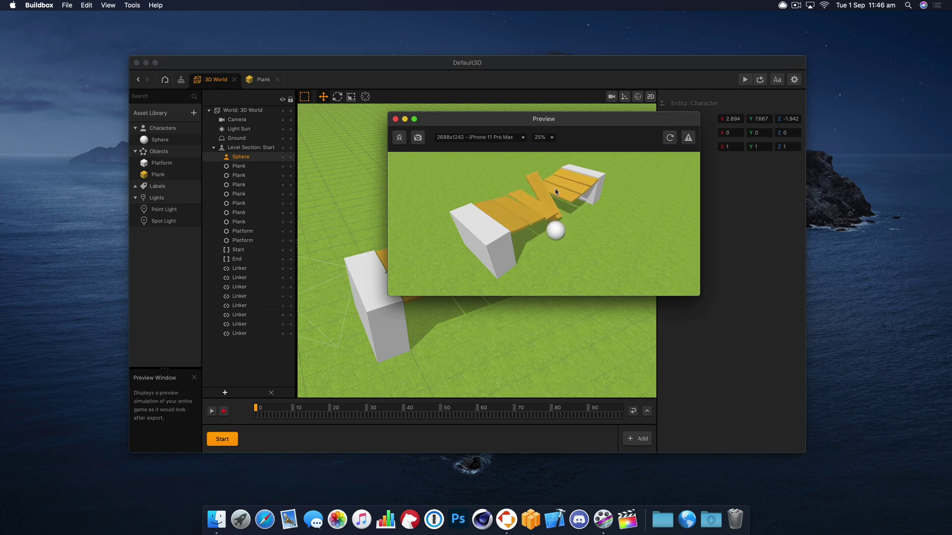
left_click(395, 119)
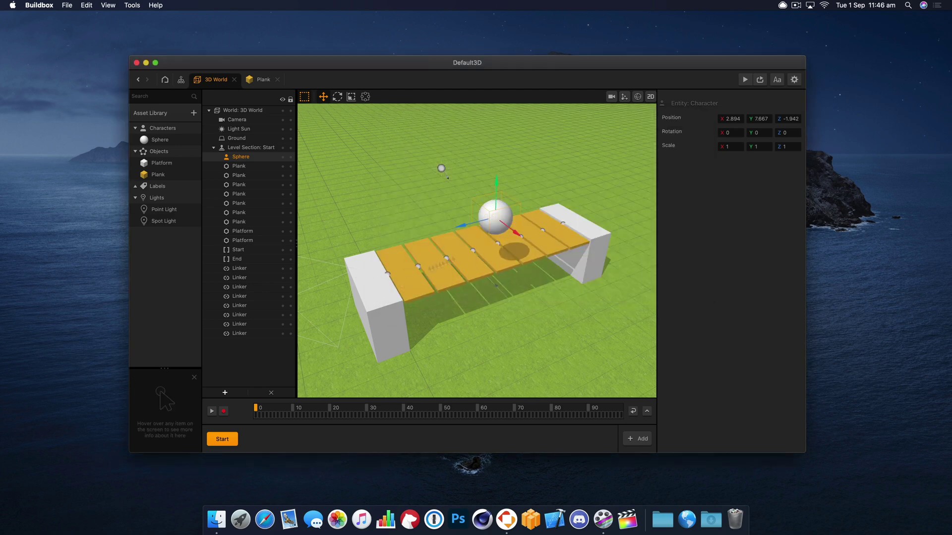
left_click_drag(502, 187, 502, 170)
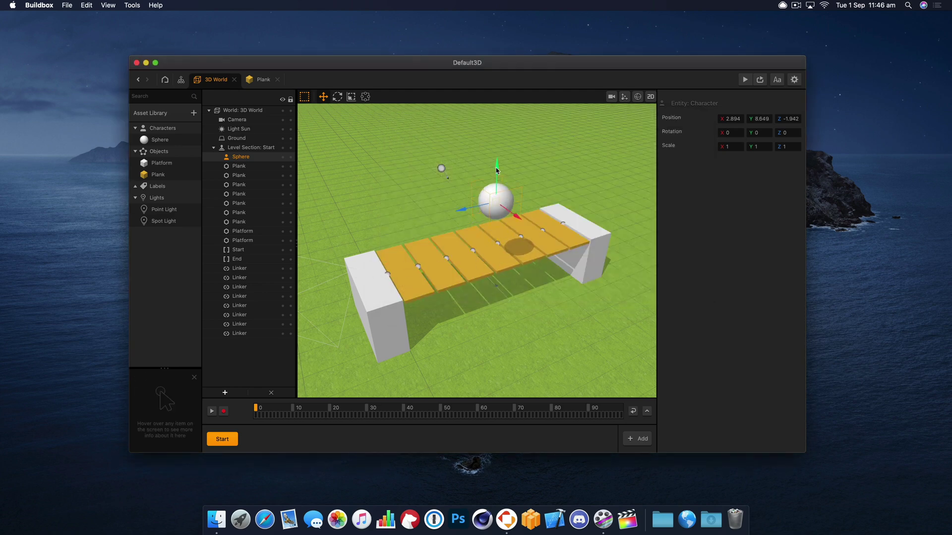
Select all eight bridge linkers and change their type from point to Hinge.
left_click(390, 276)
left_click(389, 274)
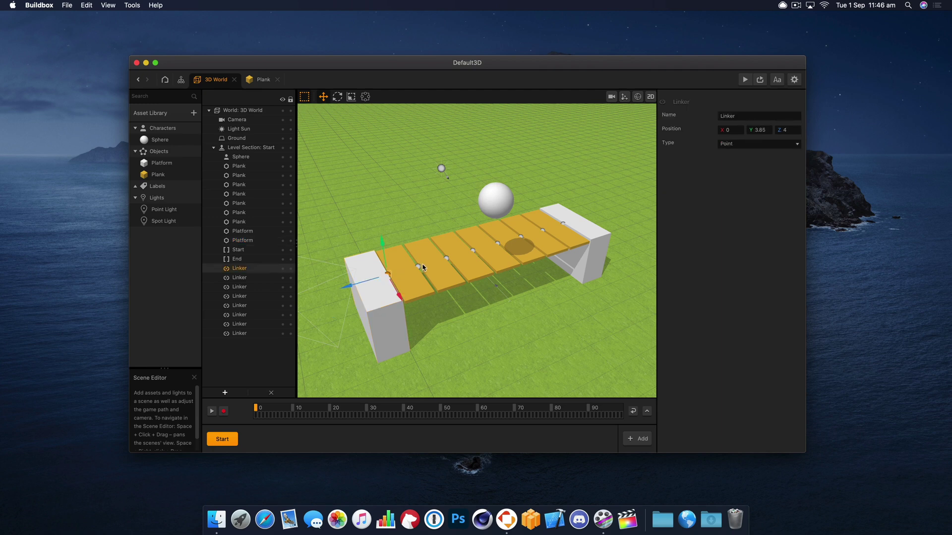
left_click(421, 267, "shift")
left_click(447, 259, "shift")
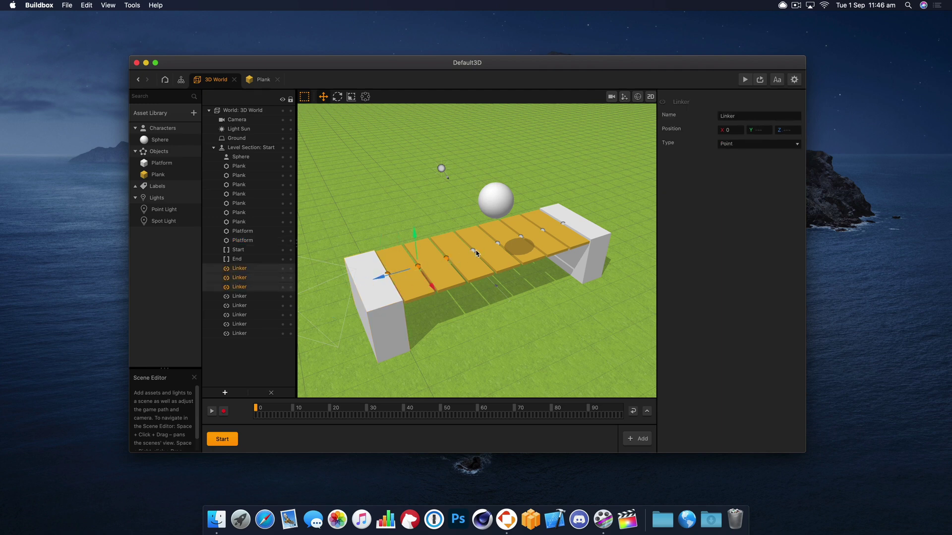
left_click(474, 252, "shift")
left_click(497, 244, "shift")
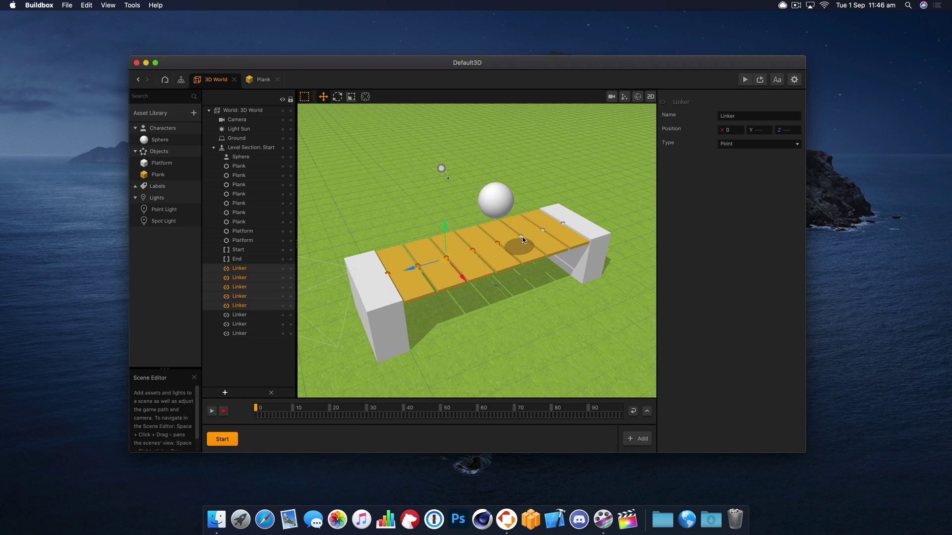
left_click(522, 239, "shift")
left_click(542, 231, "shift")
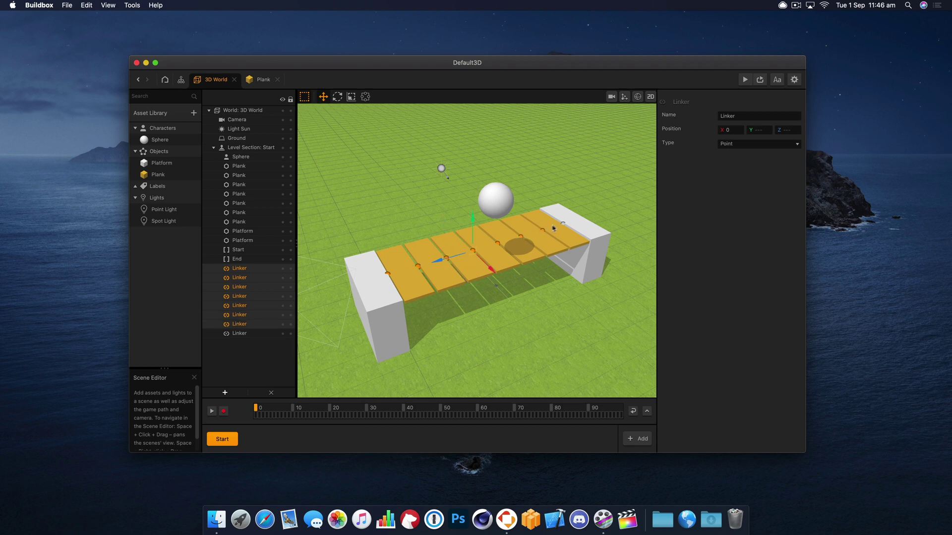
left_click(565, 225, "shift")
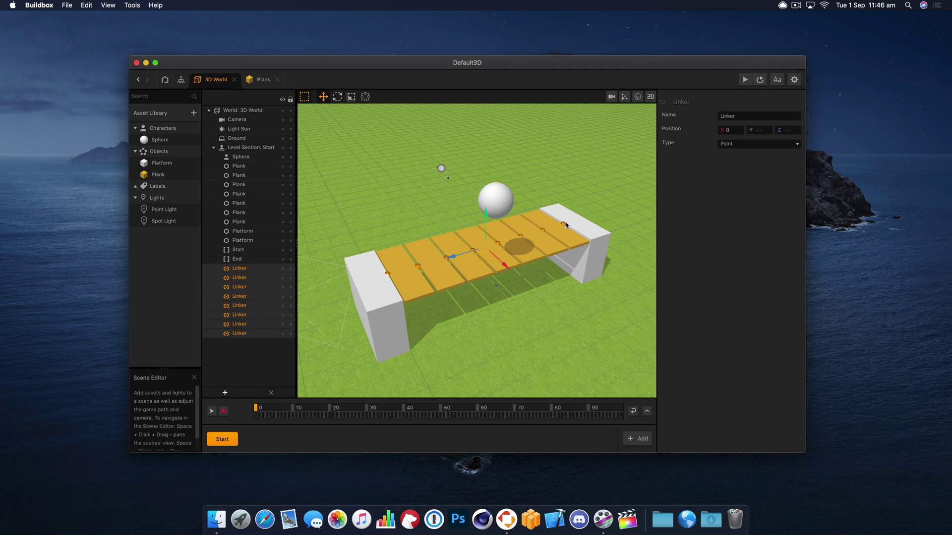
left_click(727, 145)
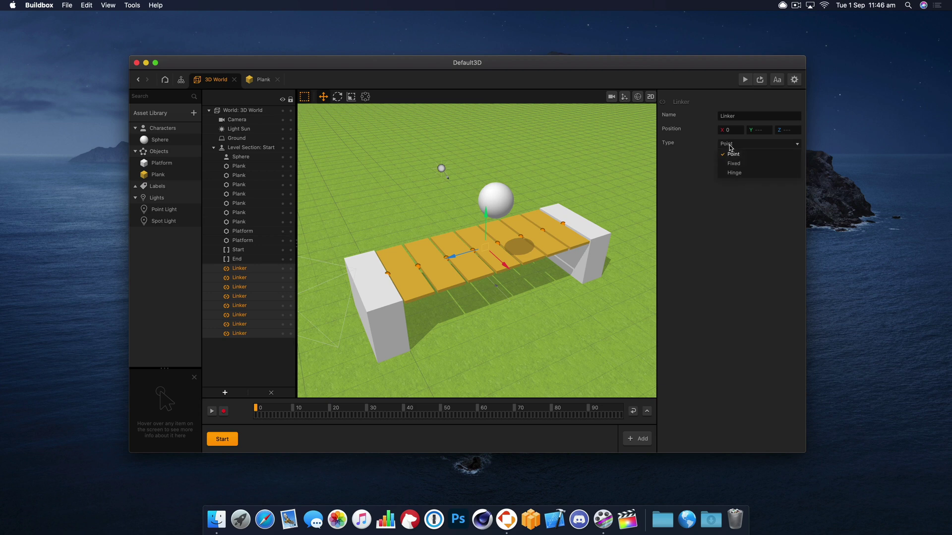
left_click(750, 172)
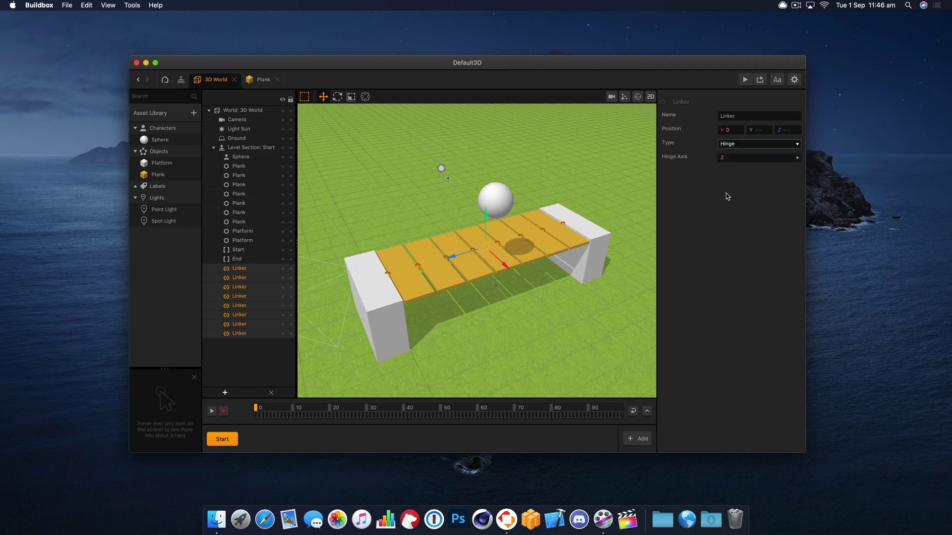
Preview the Z hinges, switch the hinge axis to X, and preview the bridge again.
left_click(763, 80)
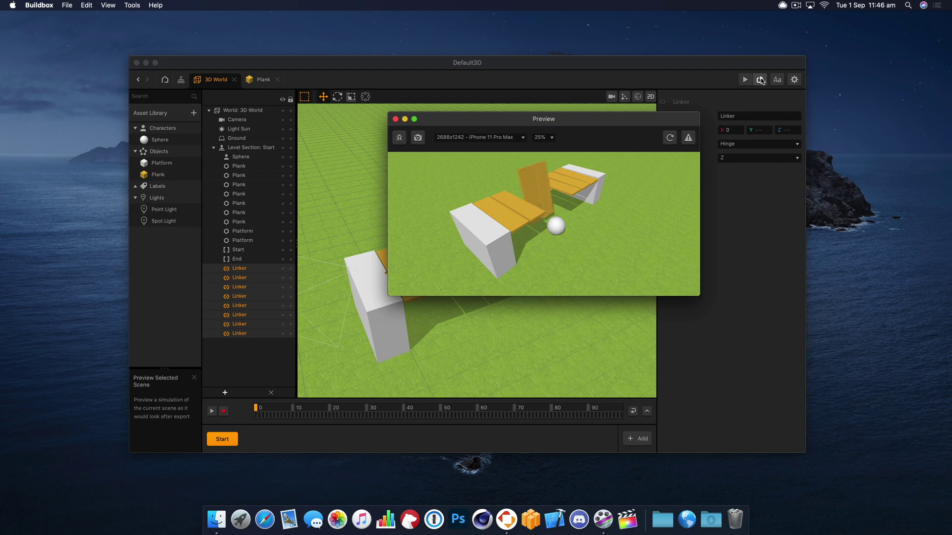
left_click(396, 119)
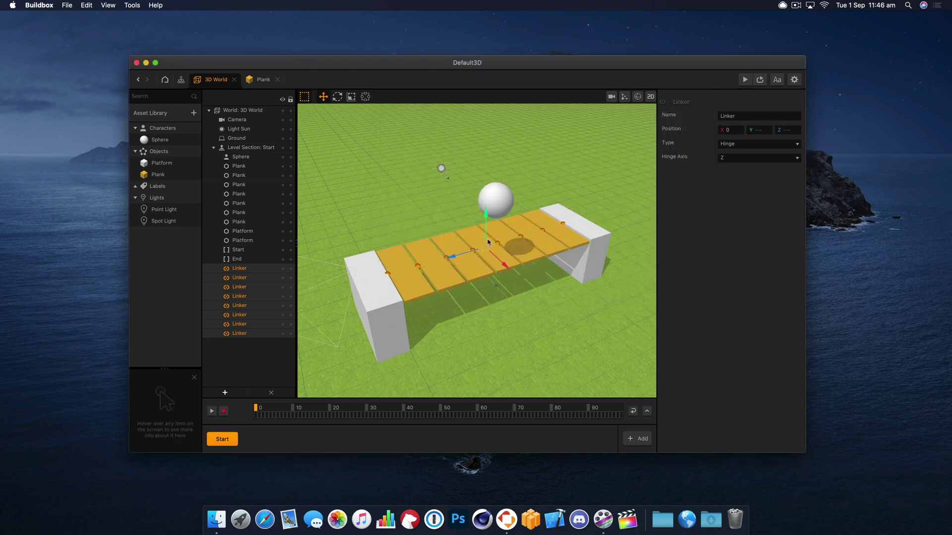
left_click(749, 158)
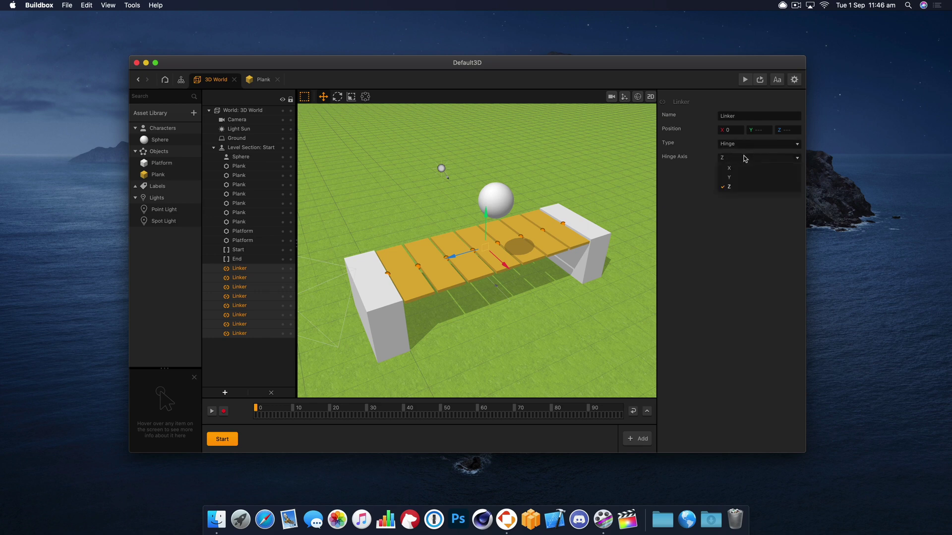
left_click(748, 169)
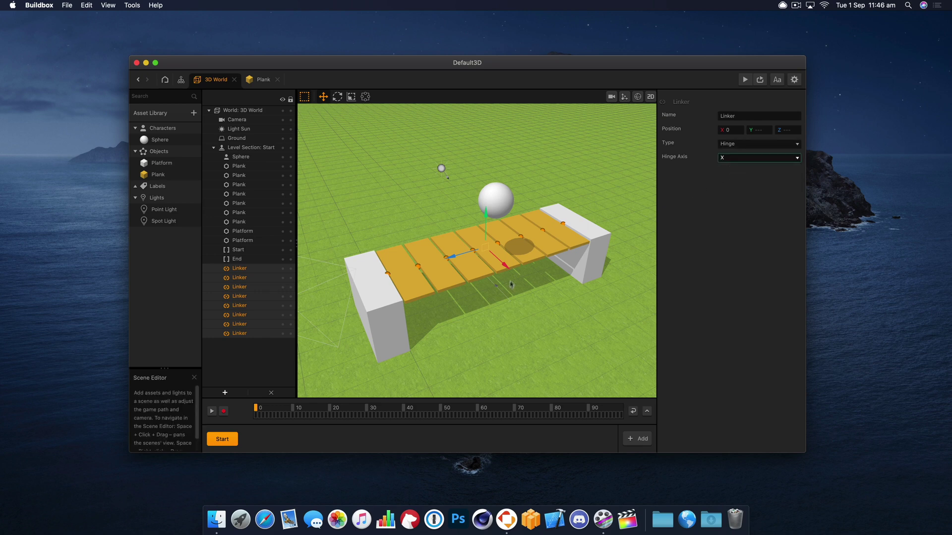
left_click(761, 80)
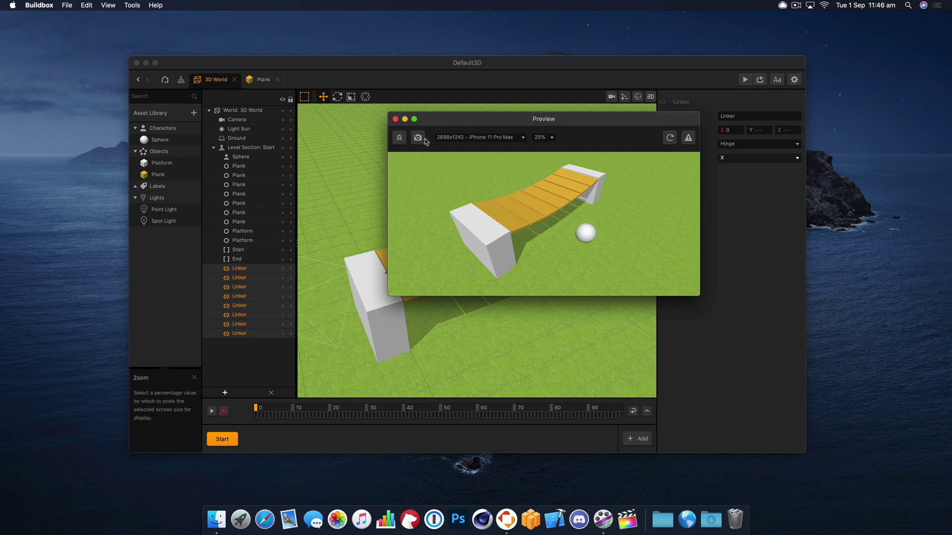
left_click(395, 119)
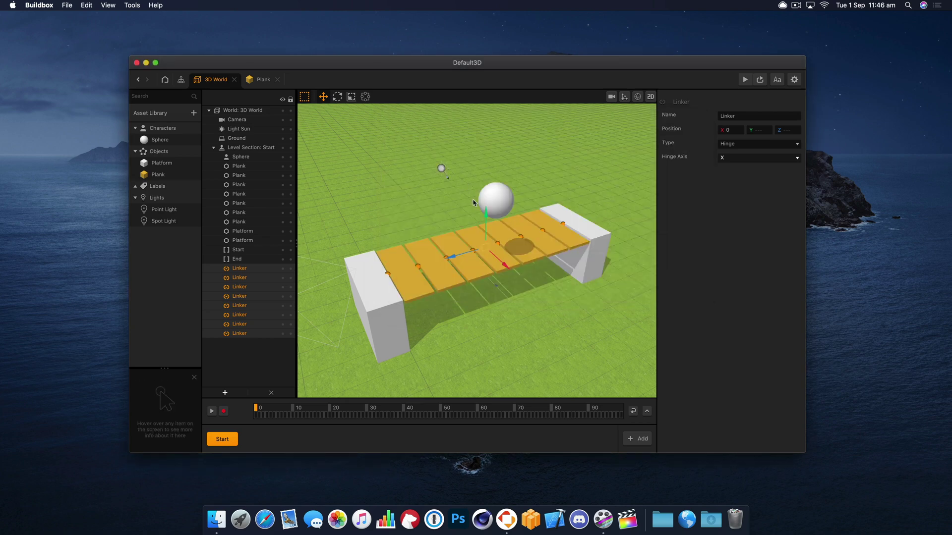
Move the Sphere onto the near white platform at about 0.642, 5.358, 5.2.
left_click(499, 205)
left_click_drag(474, 210, 372, 265)
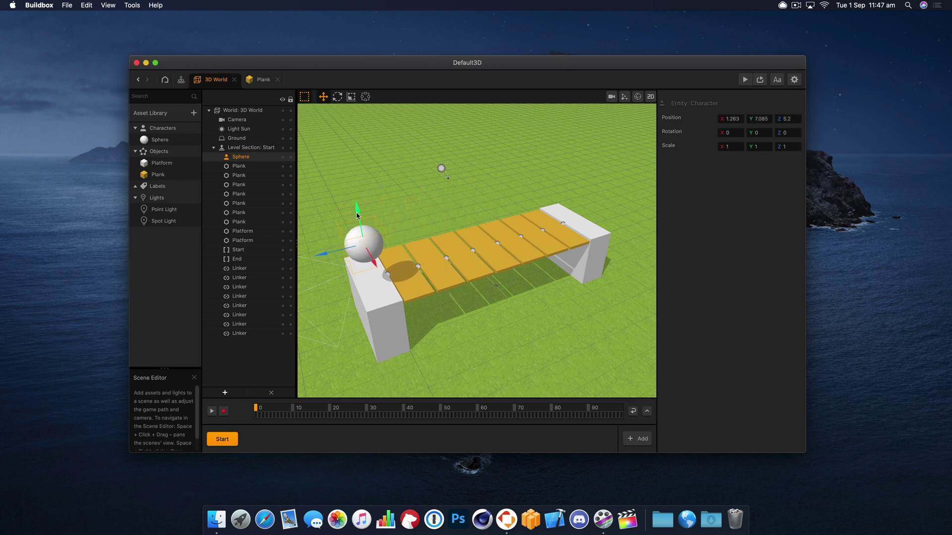
left_click_drag(357, 216, 360, 235)
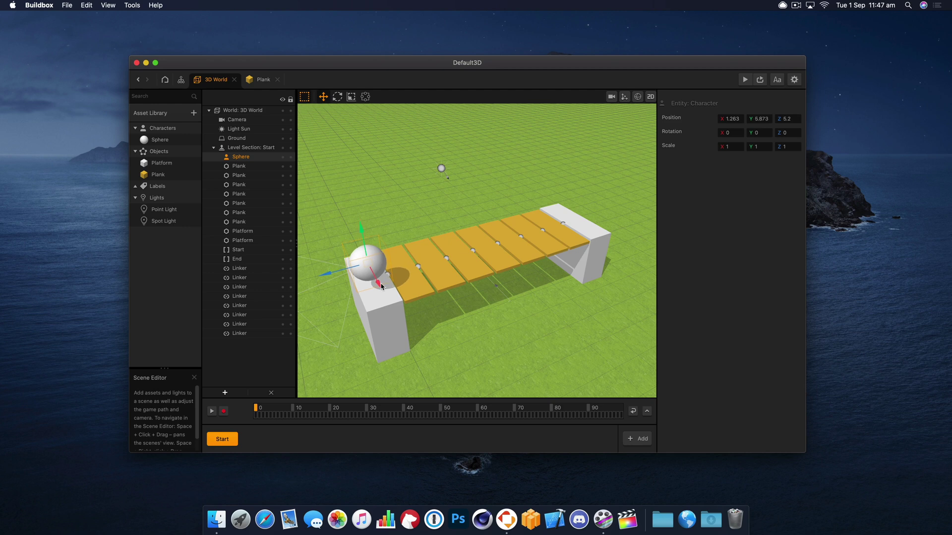
left_click_drag(381, 286, 378, 282)
left_click_drag(362, 229, 360, 238)
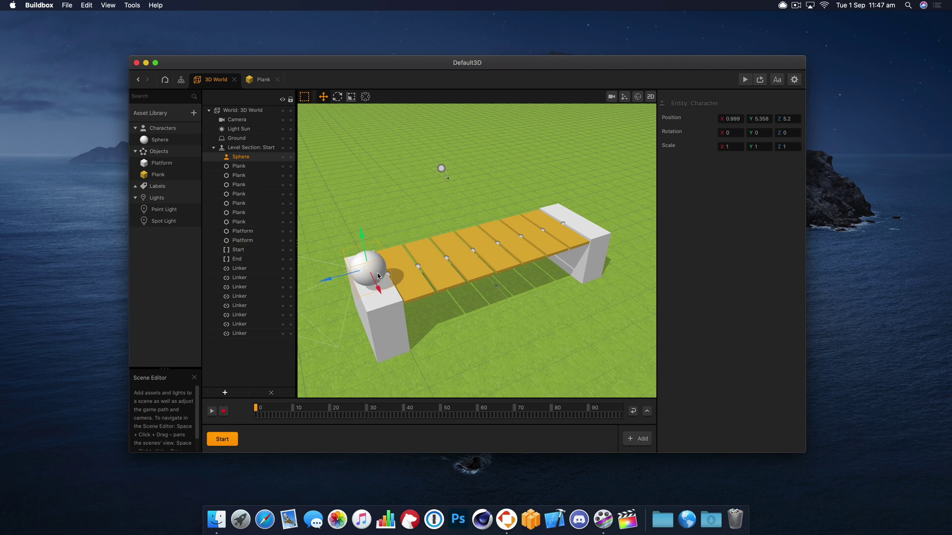
left_click_drag(378, 293, 375, 289)
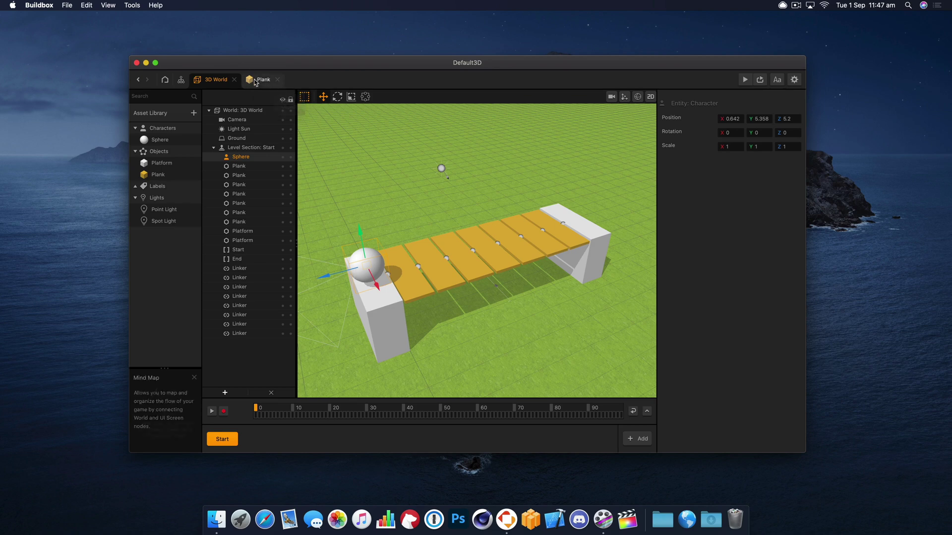
In the Mind Map, add a UI Screen connected to the 3D World's UI port.
left_click(181, 80)
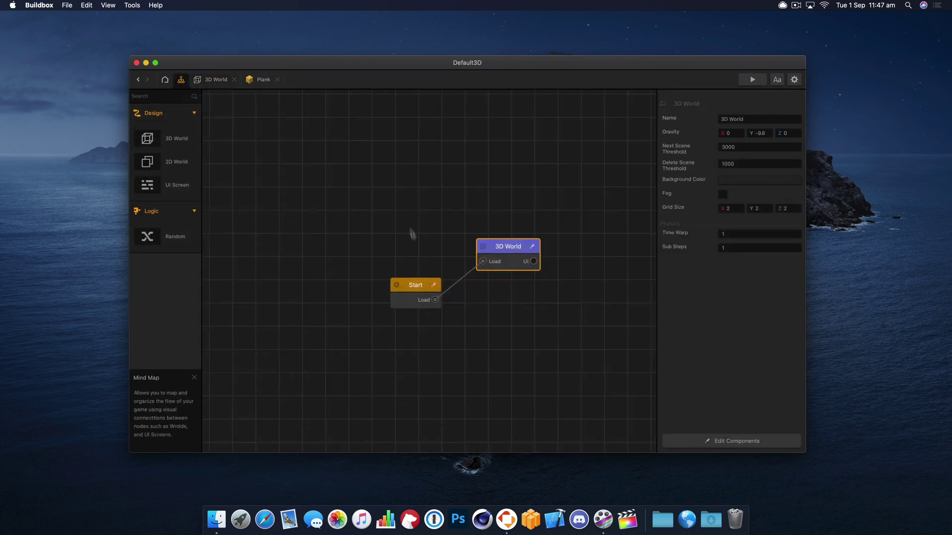
left_click_drag(452, 213, 454, 213)
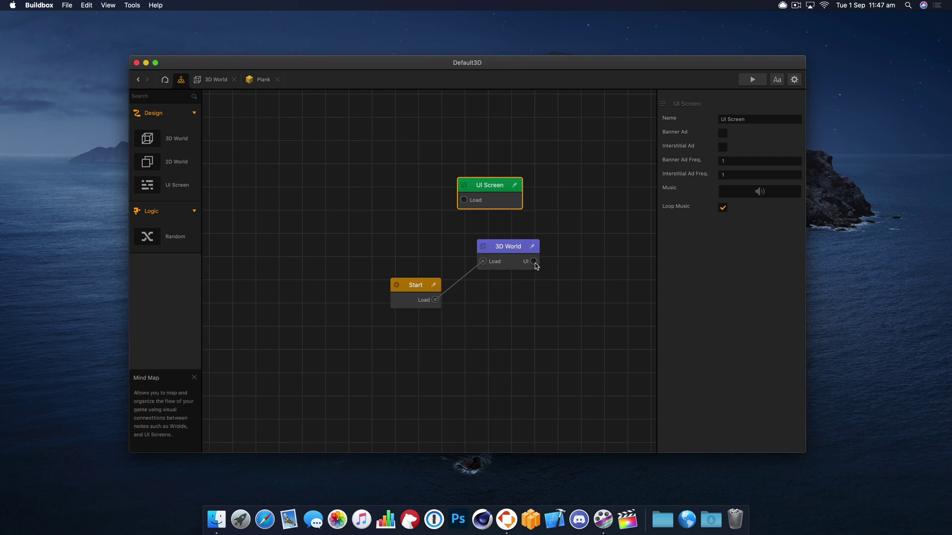
left_click_drag(534, 261, 470, 201)
double_click(491, 193)
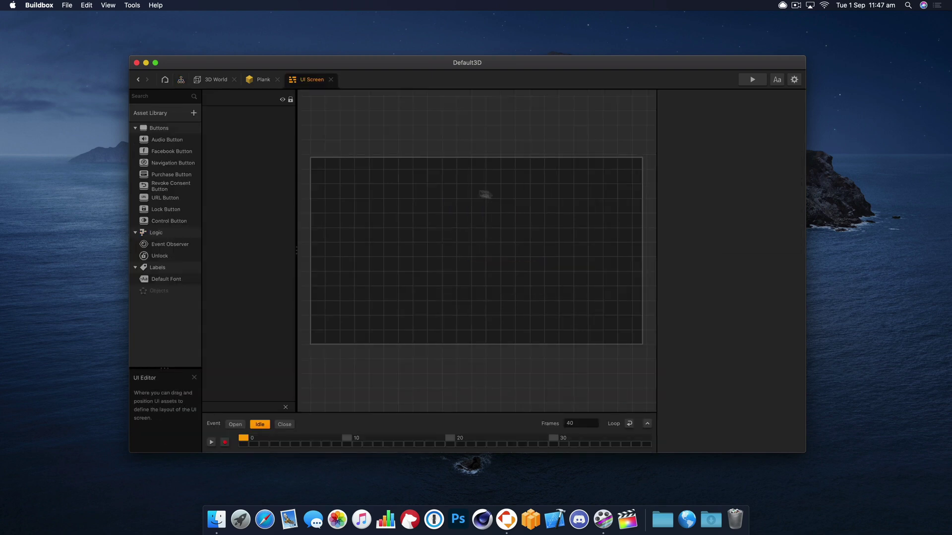
Add side-by-side control buttons named Left Button and Right Button, then return to the 3D World.
left_click_drag(317, 176, 478, 358)
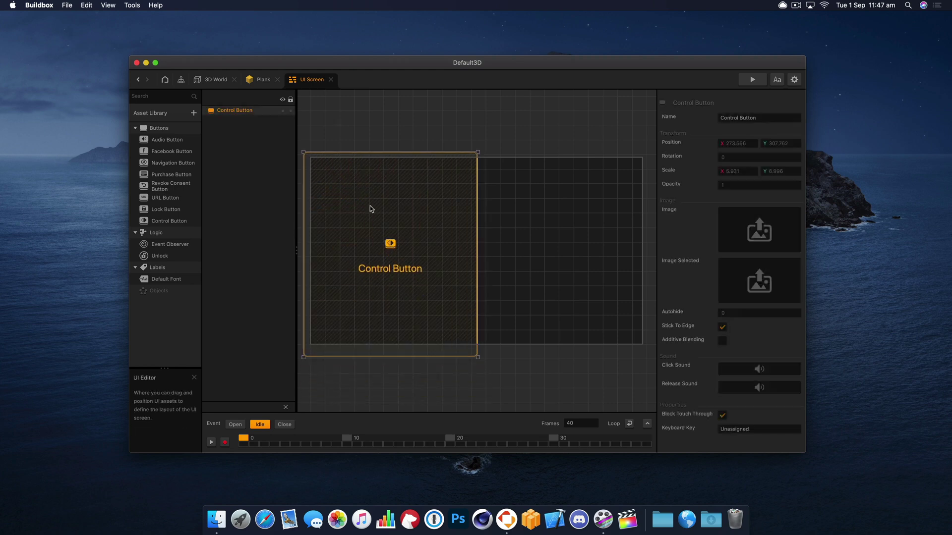
key("super+Right")
left_click_drag(550, 256, 555, 256)
left_click(438, 254)
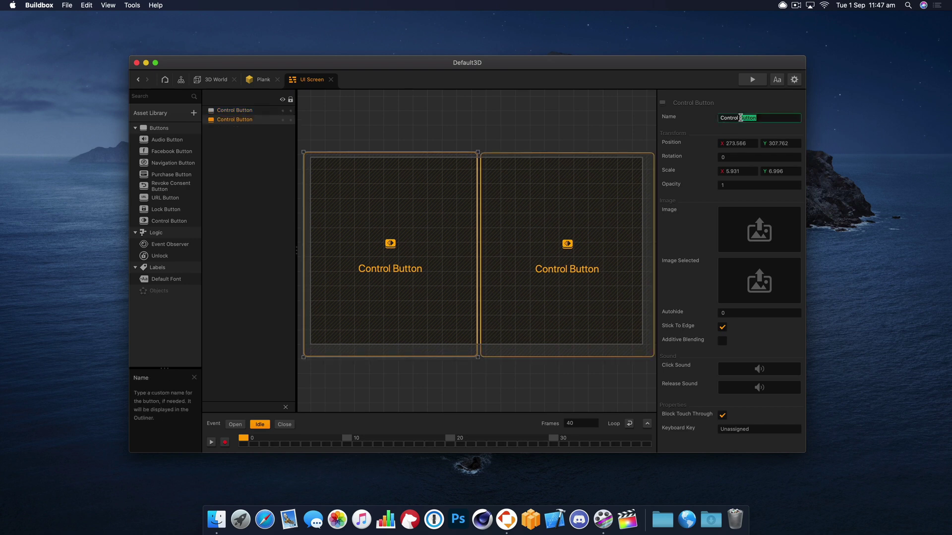
key("Tab")
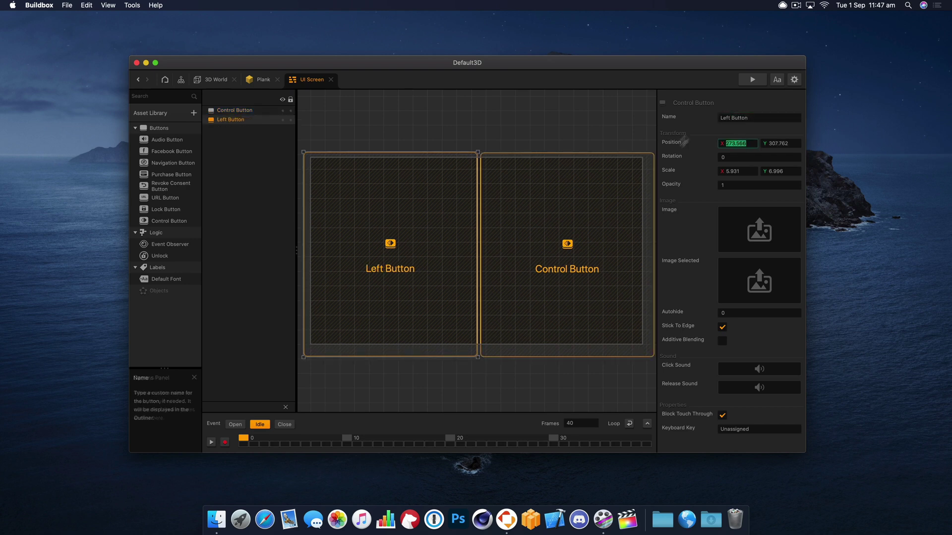
left_click(635, 206)
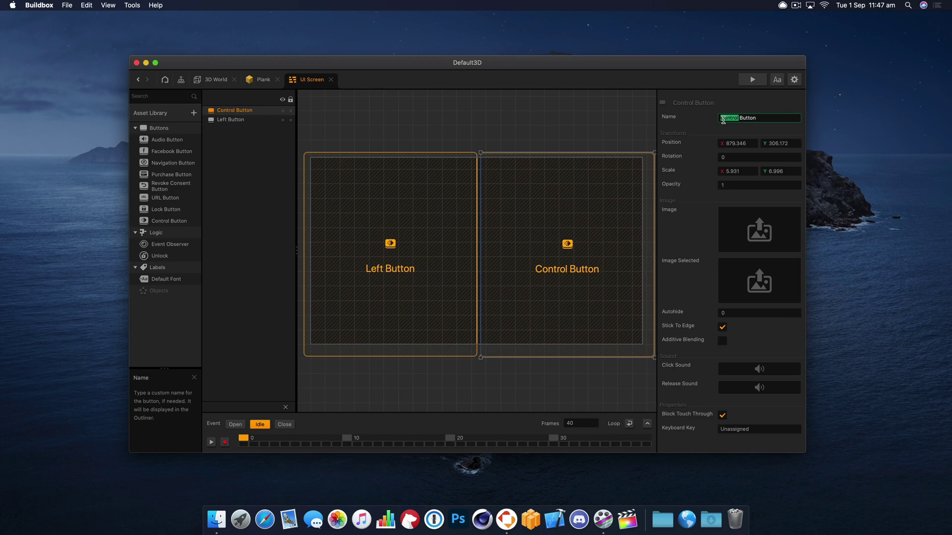
type("ight")
key("Return")
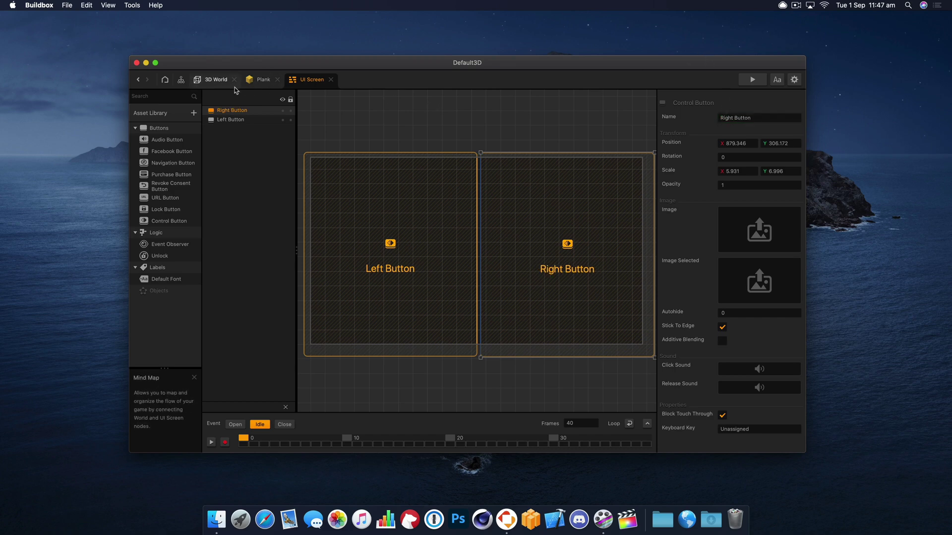
left_click(280, 80)
left_click(277, 79)
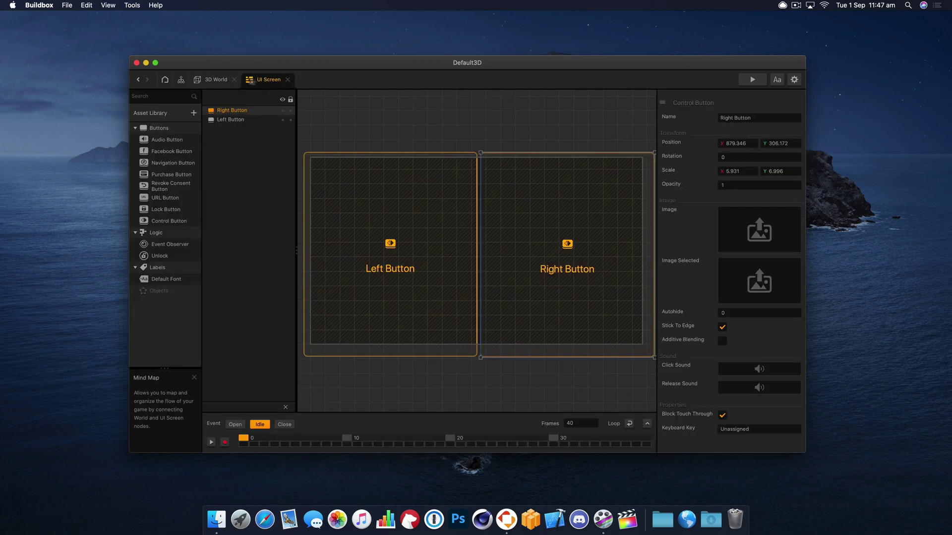
left_click(216, 80)
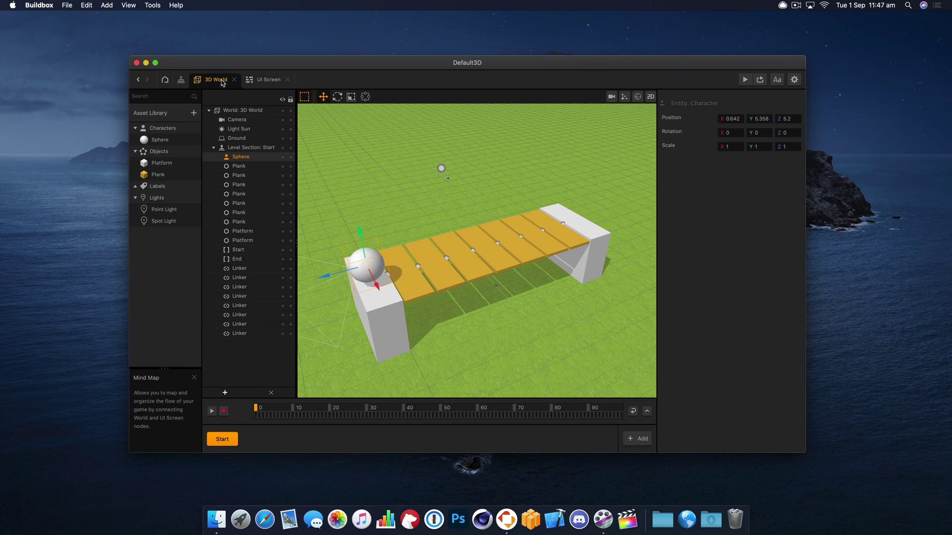
In the Sphere's logic, add two UI Button triggers tied to the left and right screen buttons.
double_click(159, 141)
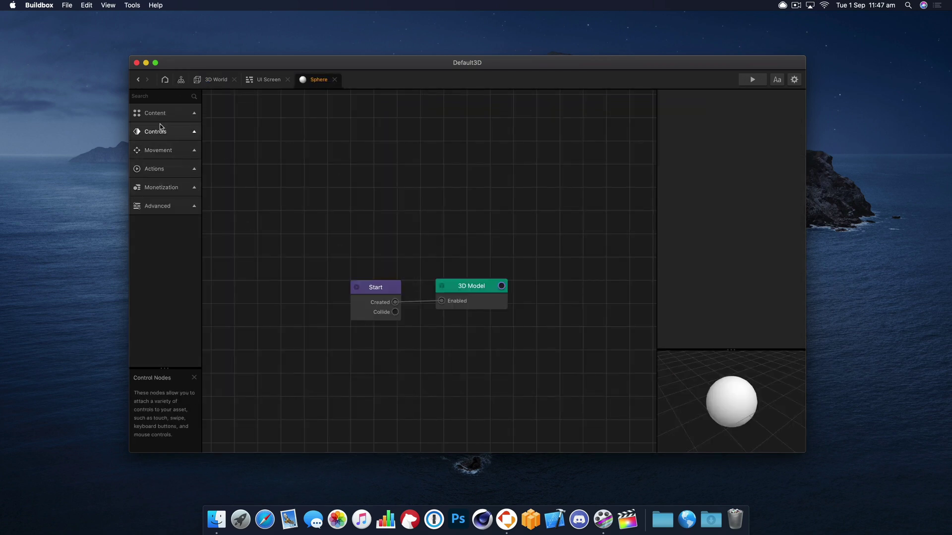
left_click(159, 131)
scroll(154, 257, "down", 4)
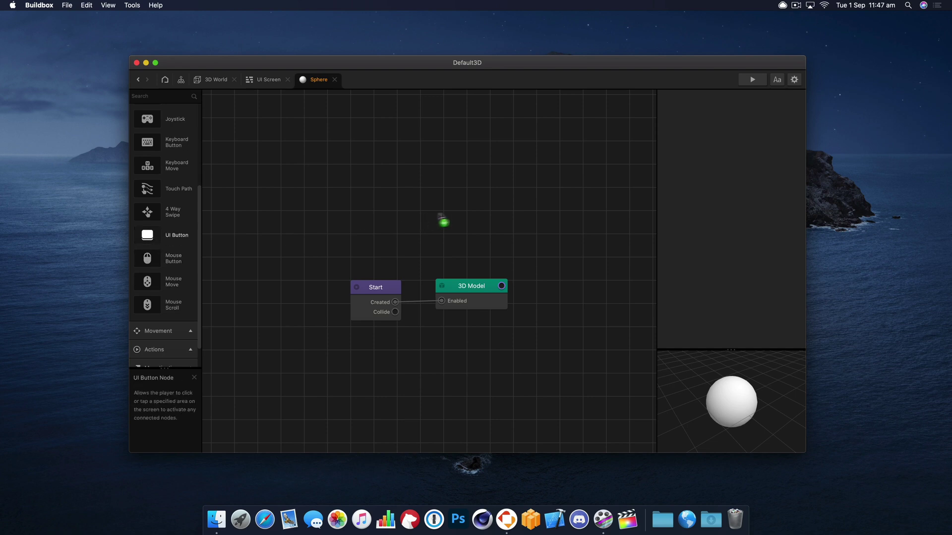
left_click_drag(444, 221, 445, 222)
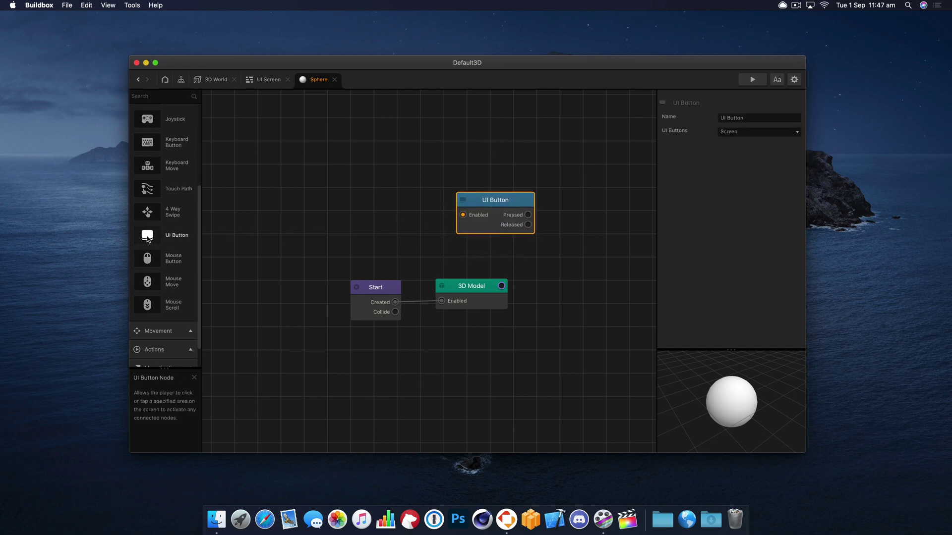
left_click_drag(479, 160, 497, 143)
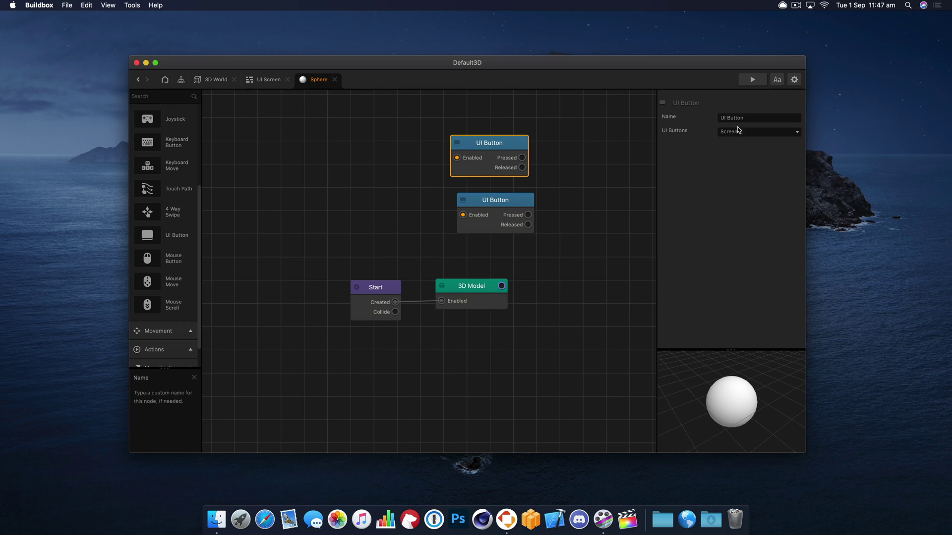
left_click(740, 132)
left_click(758, 169)
left_click(519, 213)
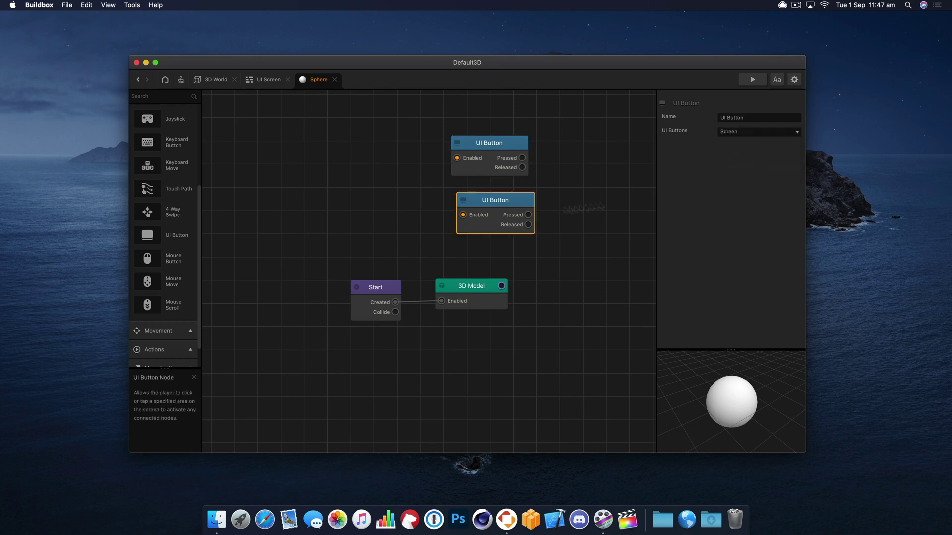
left_click(748, 133)
left_click(744, 174)
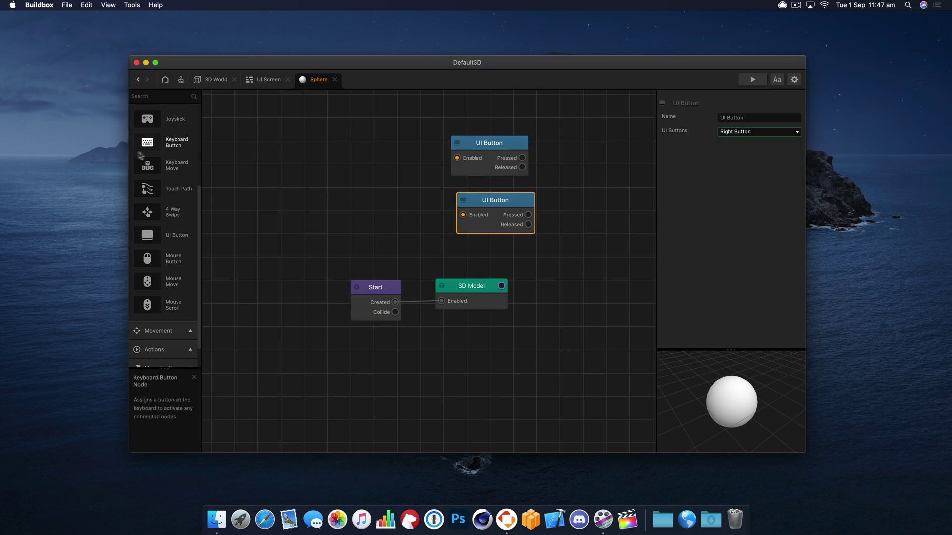
Add two Move actions driven by the triggers, with Z speeds 1.5 and -1.5.
scroll(156, 131, "up", 3)
left_click(157, 132)
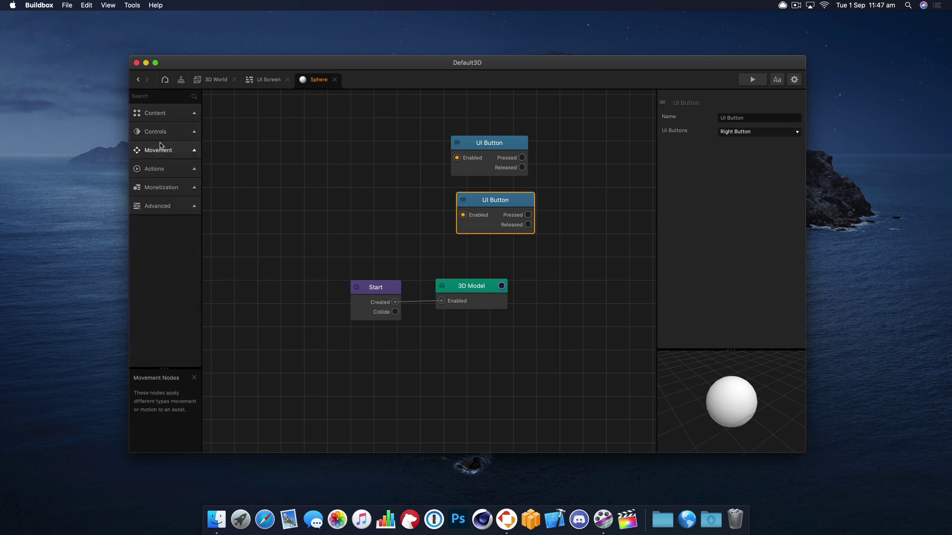
left_click(159, 148)
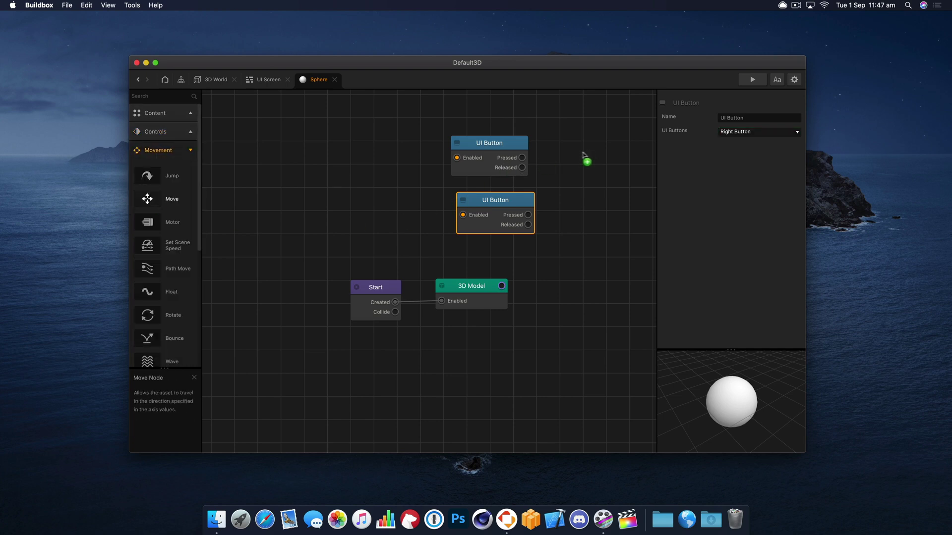
mouse_move(570, 155)
left_mouse_down()
mouse_move(534, 163)
mouse_move(577, 176)
mouse_move(592, 155)
mouse_move(569, 146)
left_mouse_up()
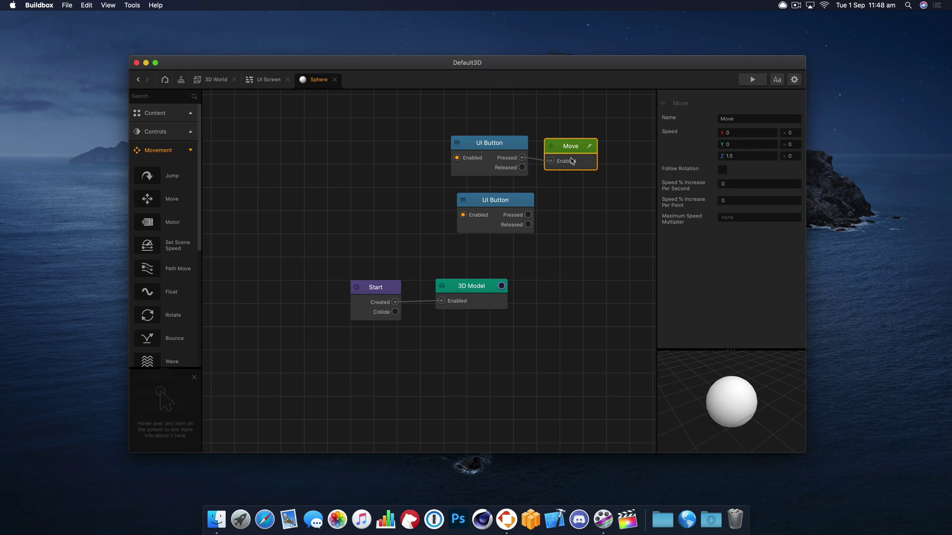
key("super+d")
left_click_drag(601, 146, 559, 193)
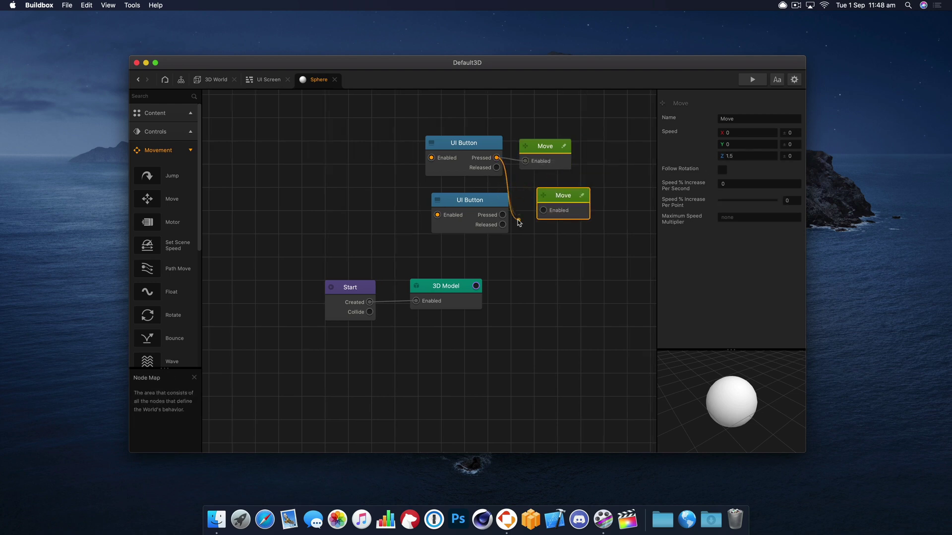
left_click_drag(517, 220, 548, 217)
left_click(574, 209)
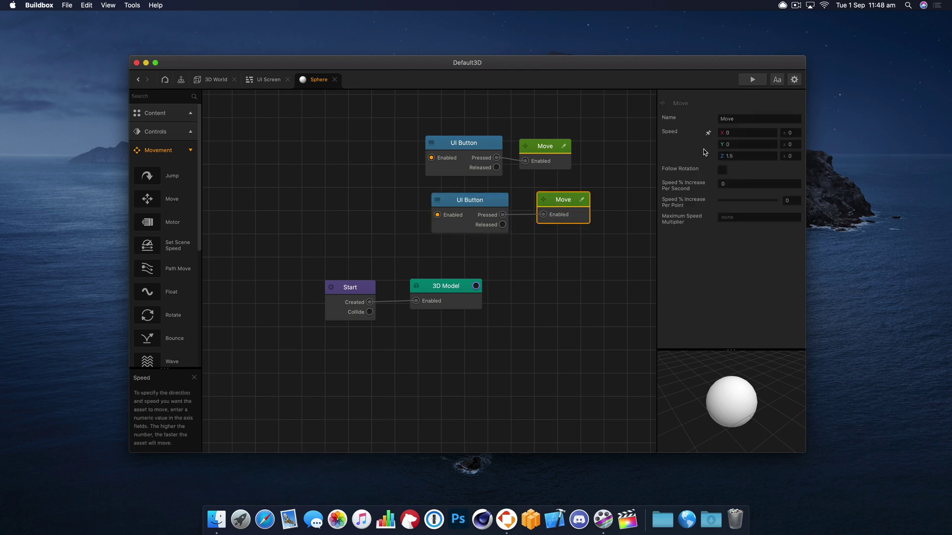
type("-1.5")
mouse_move(584, 204)
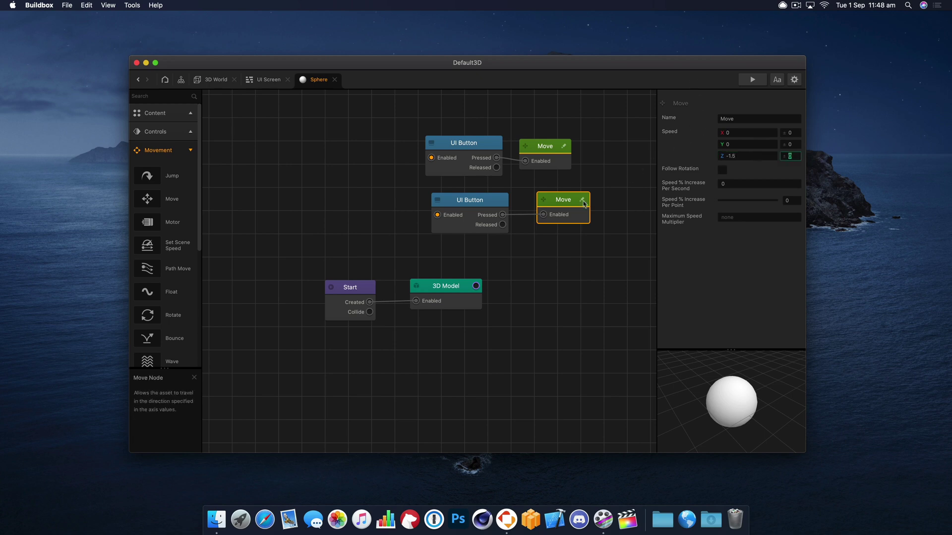
left_click_drag(554, 160, 565, 163)
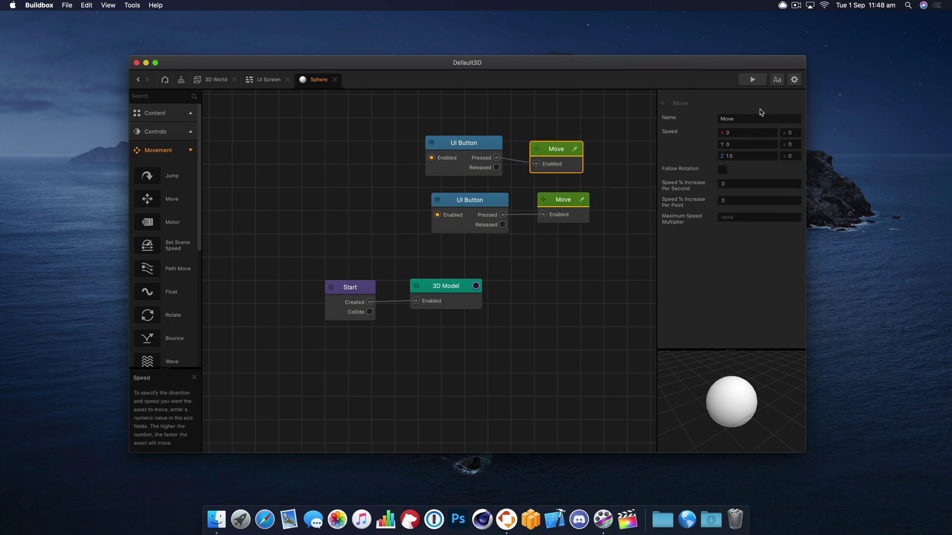
Preview the button-driven sphere, then preview again from the 3D World scene.
left_click(756, 79)
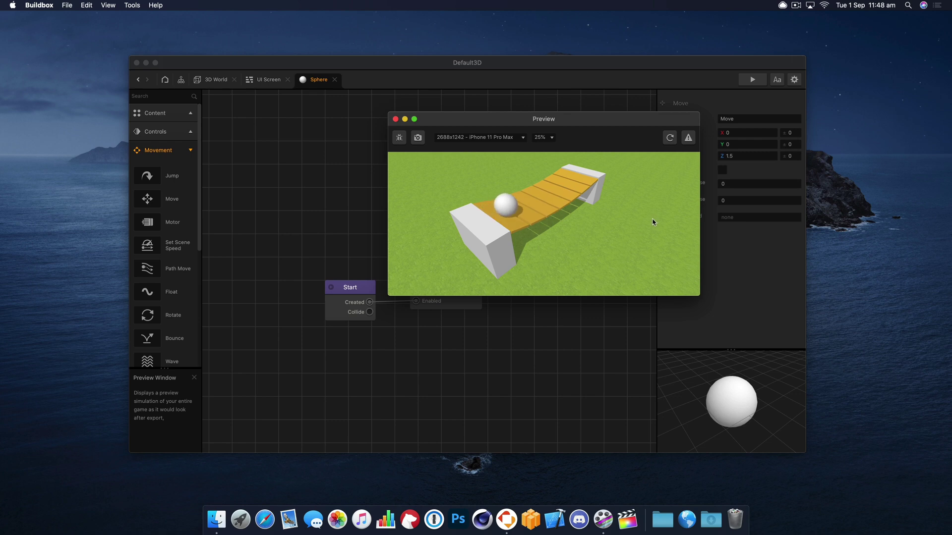
left_click(395, 121)
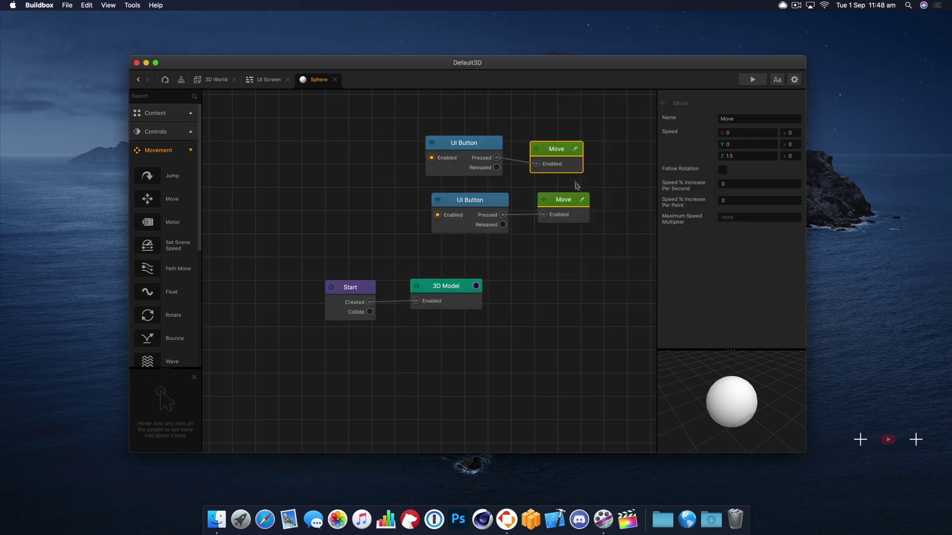
left_click(215, 79)
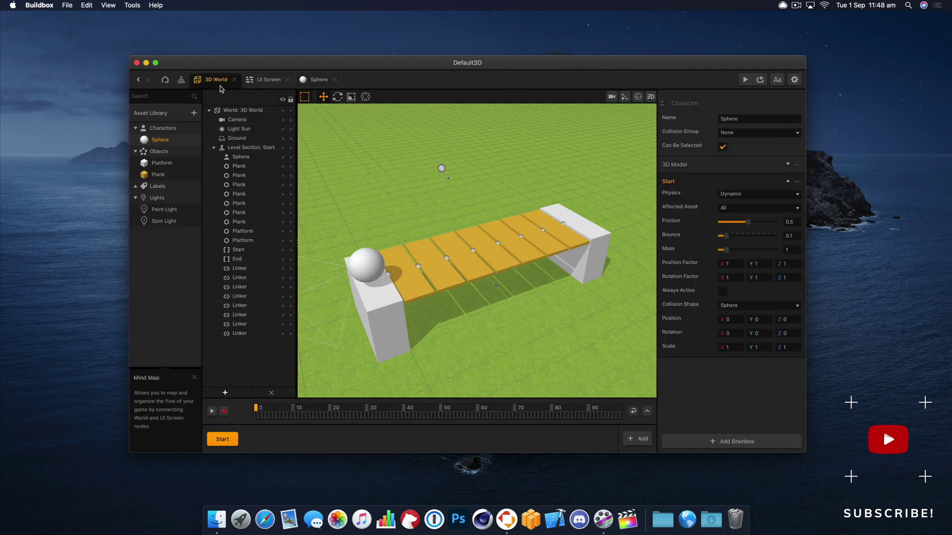
left_click(744, 80)
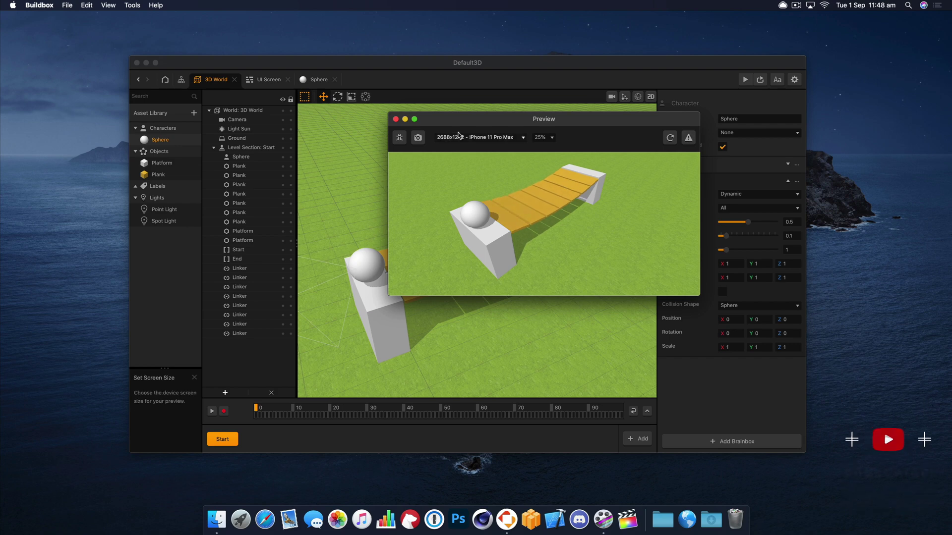
Preview the Plank asset at masses 10 and 30 through the game camera, finally settling on mass 2.
left_click(590, 86)
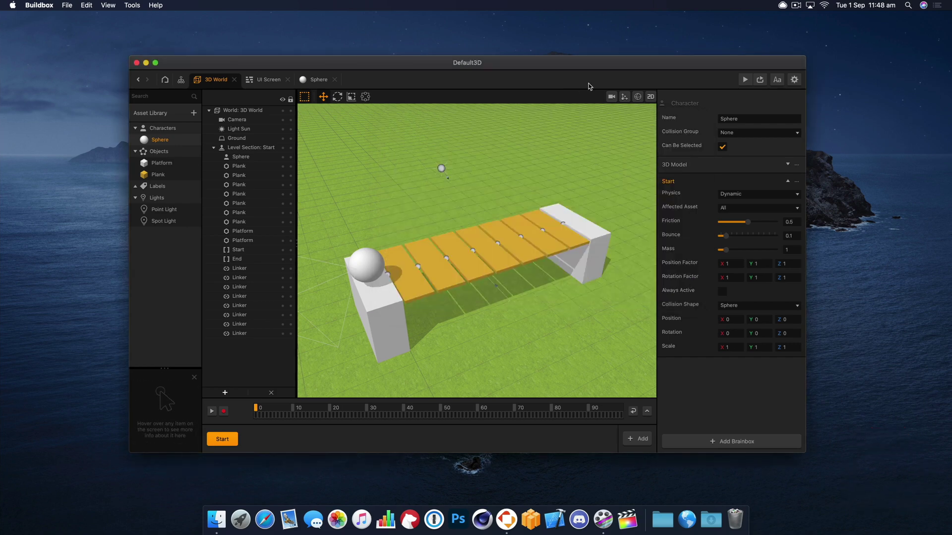
left_click(611, 96)
right_click_drag(565, 208, 554, 208)
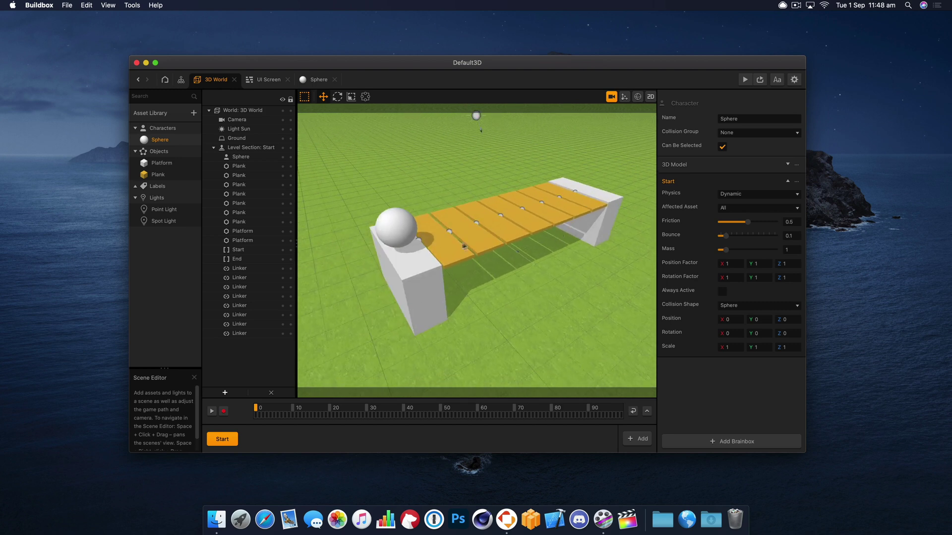
left_click(439, 255)
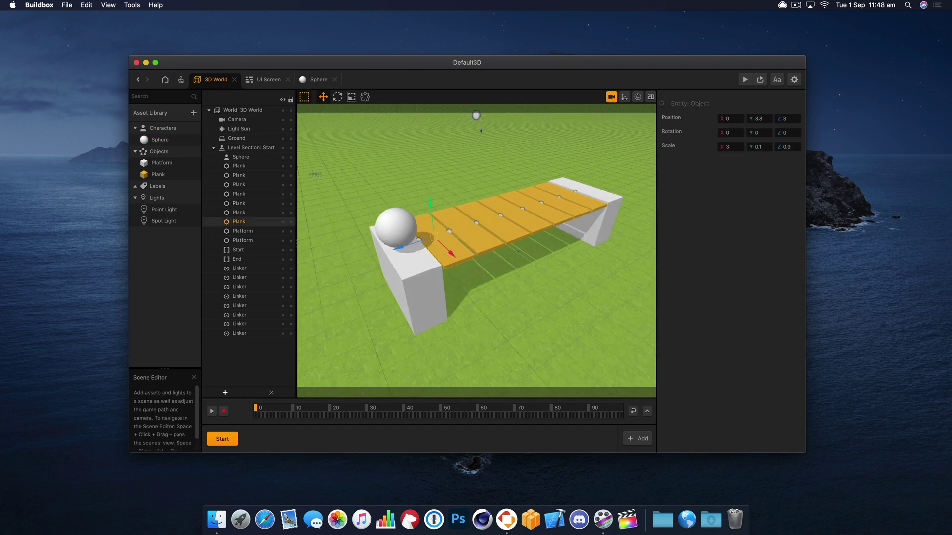
left_click(158, 175)
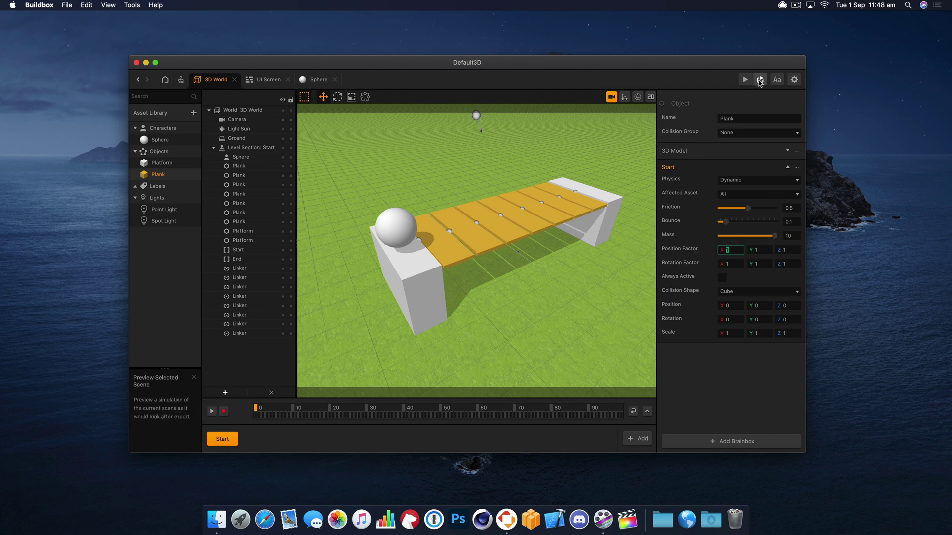
left_click(759, 81)
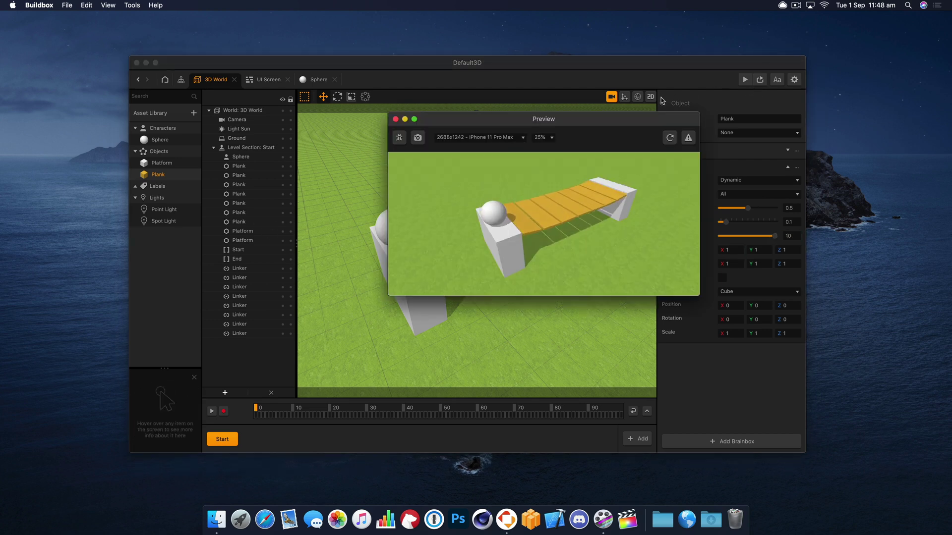
left_click(395, 119)
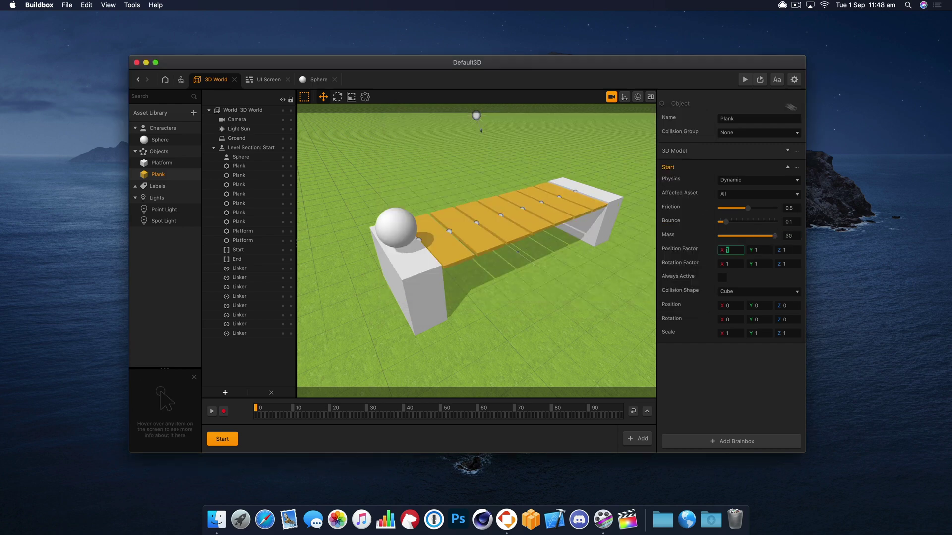
left_click(760, 79)
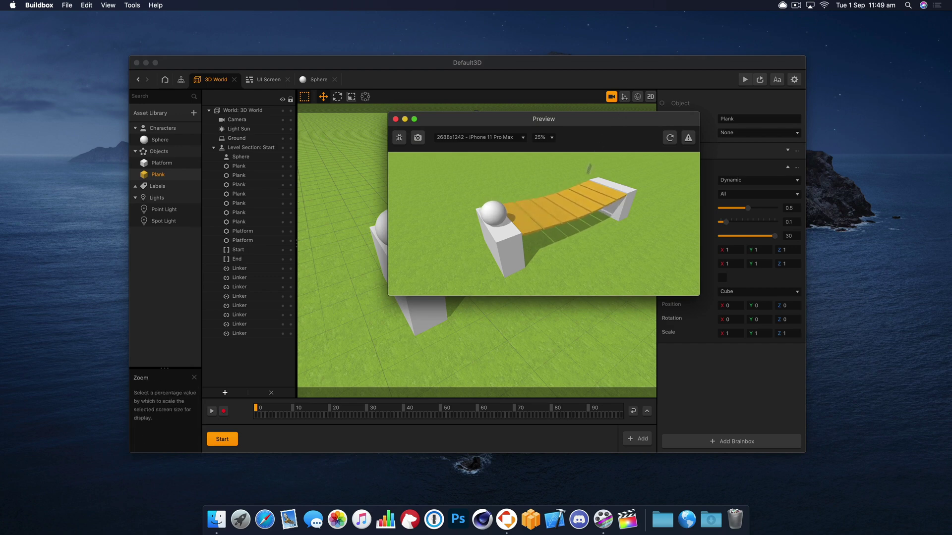
left_click(395, 118)
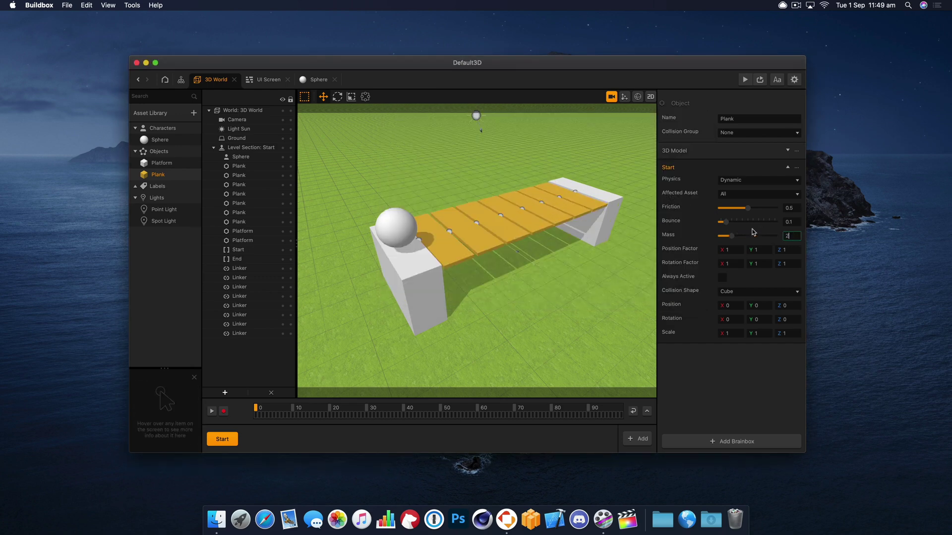
Preview the Sphere at masses 30, 1 and 50, finally settling on mass 100.
left_click(159, 141)
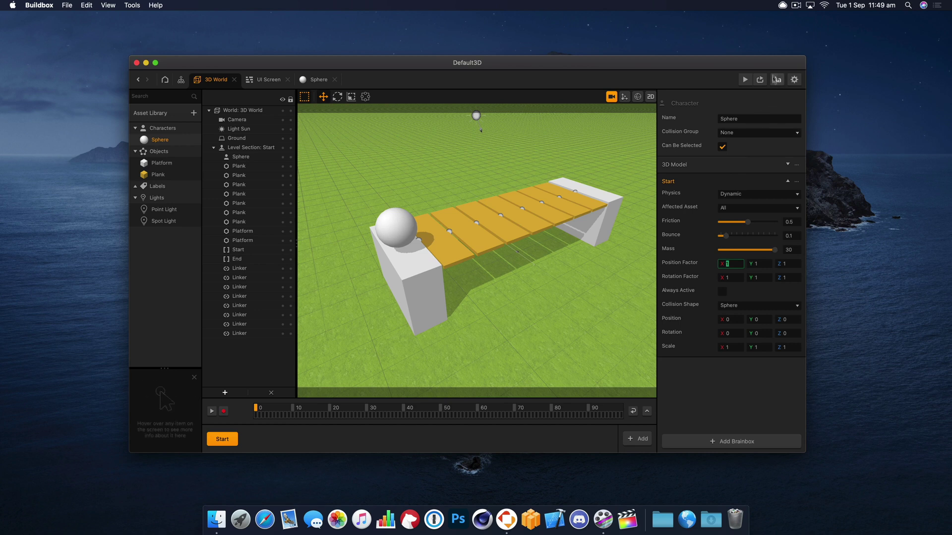
left_click(760, 80)
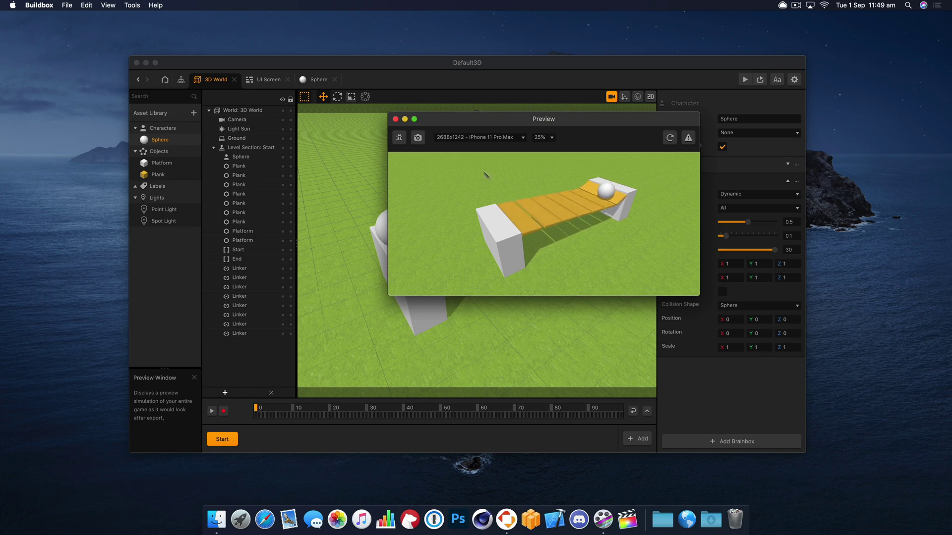
left_click(395, 119)
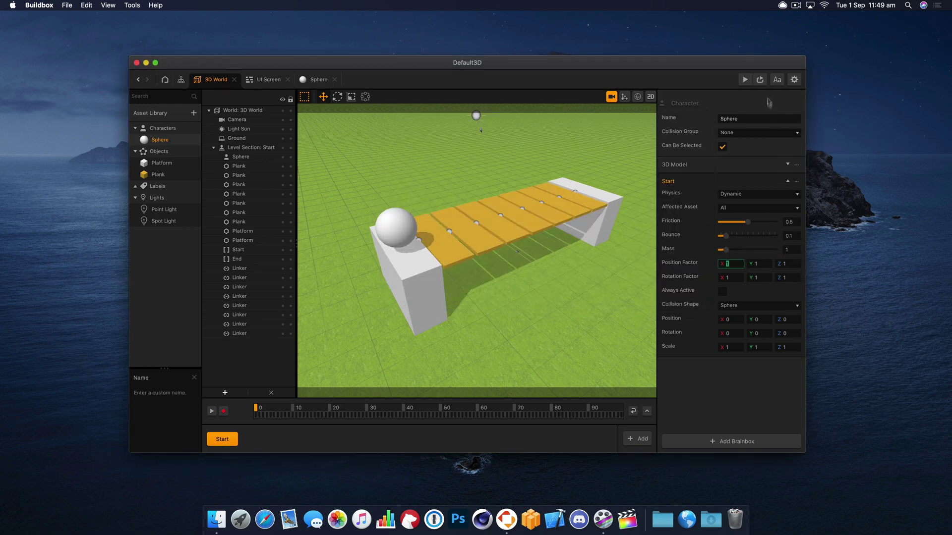
left_click(744, 80)
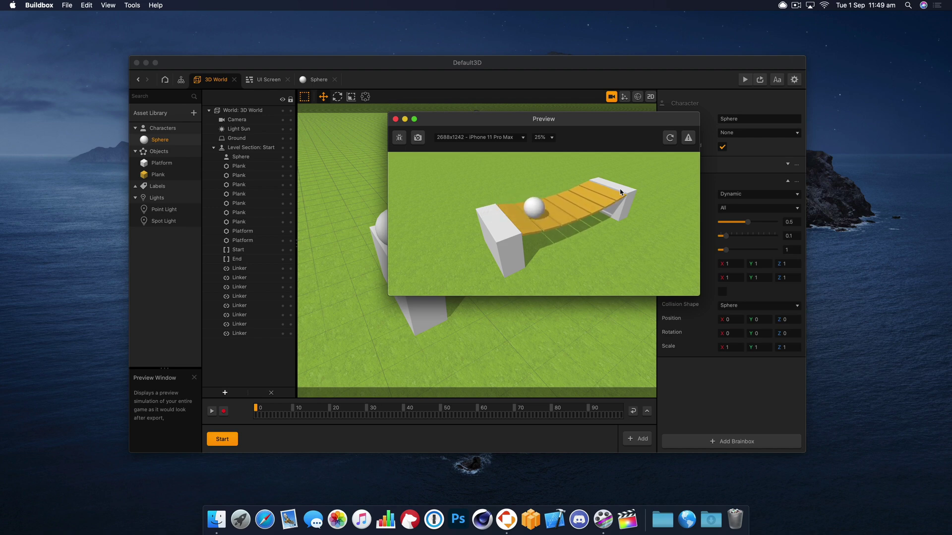
left_click(396, 120)
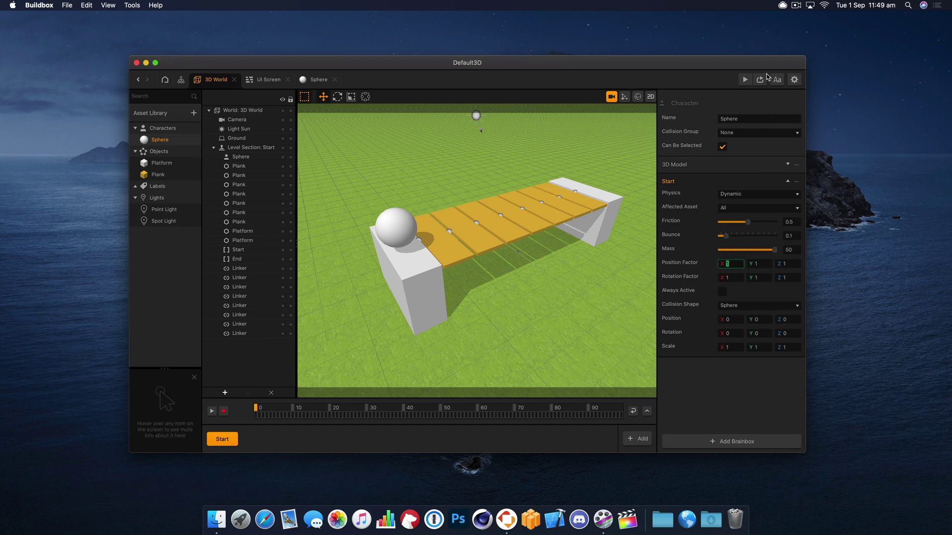
left_click(744, 79)
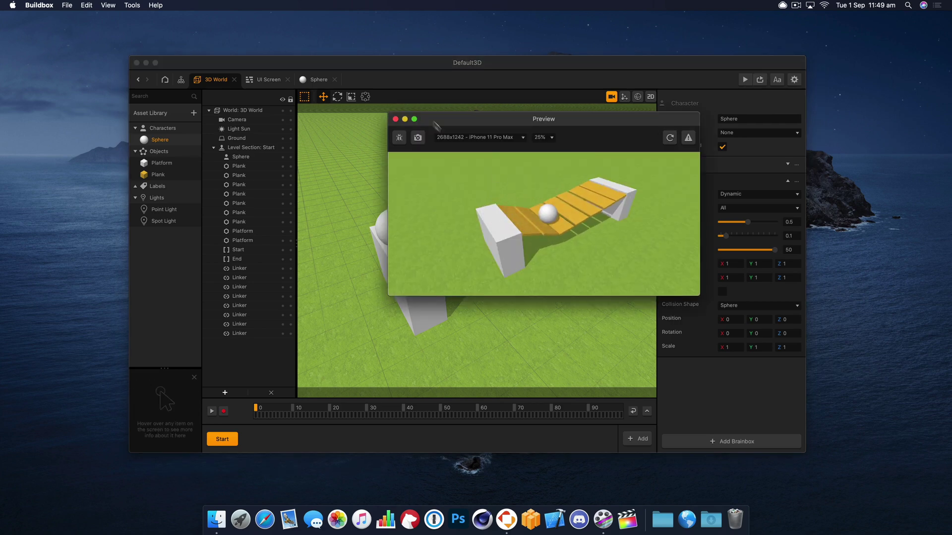
left_click(395, 119)
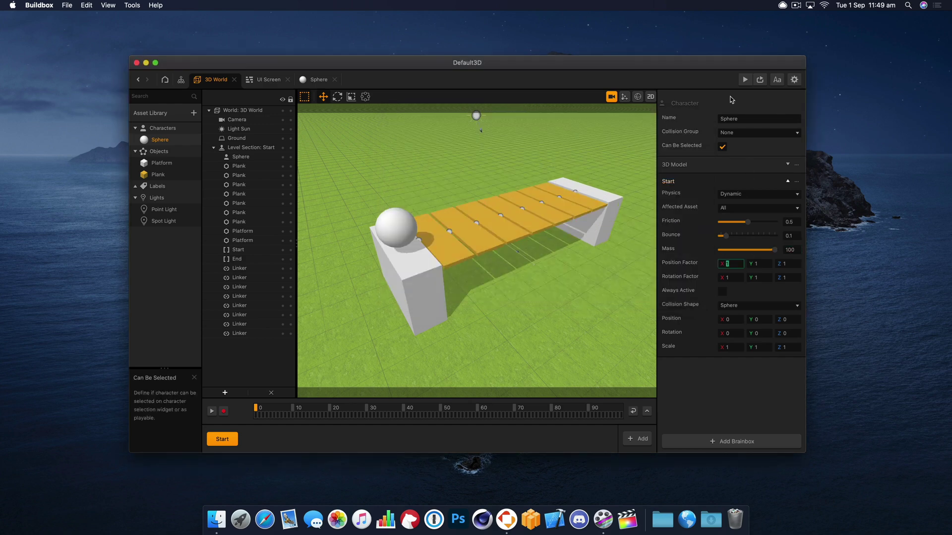
left_click(745, 79)
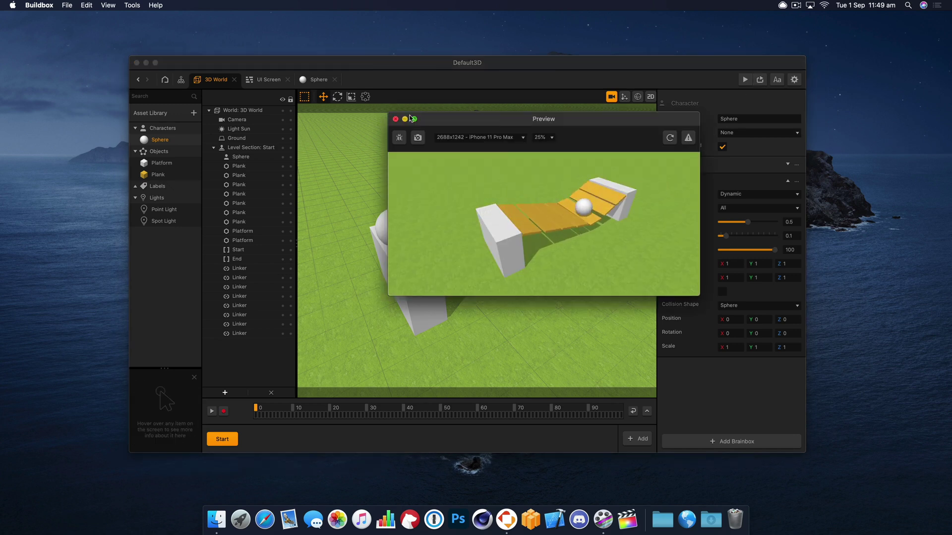
Move the Sphere over the middle of the bridge, raise it higher, and preview the drop.
left_click(395, 119)
left_click(384, 239)
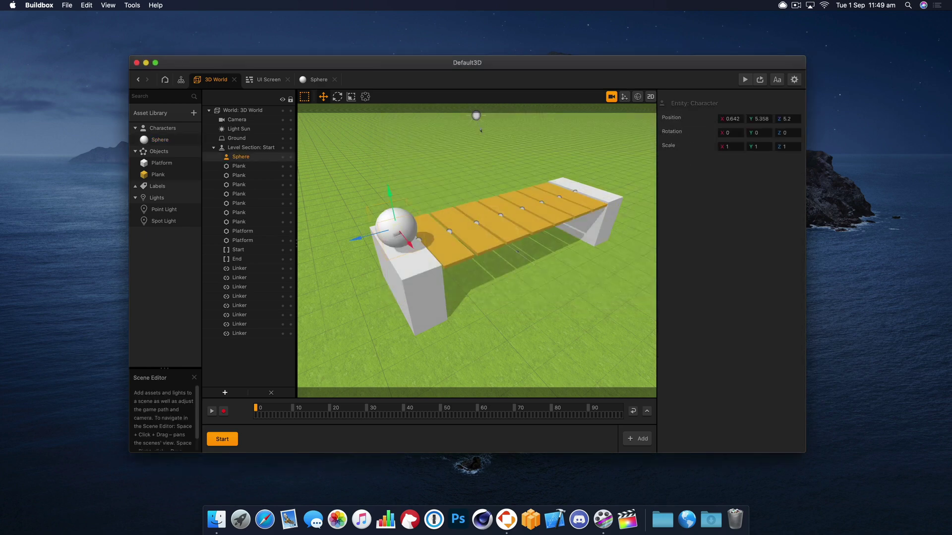
left_click_drag(357, 241, 466, 208)
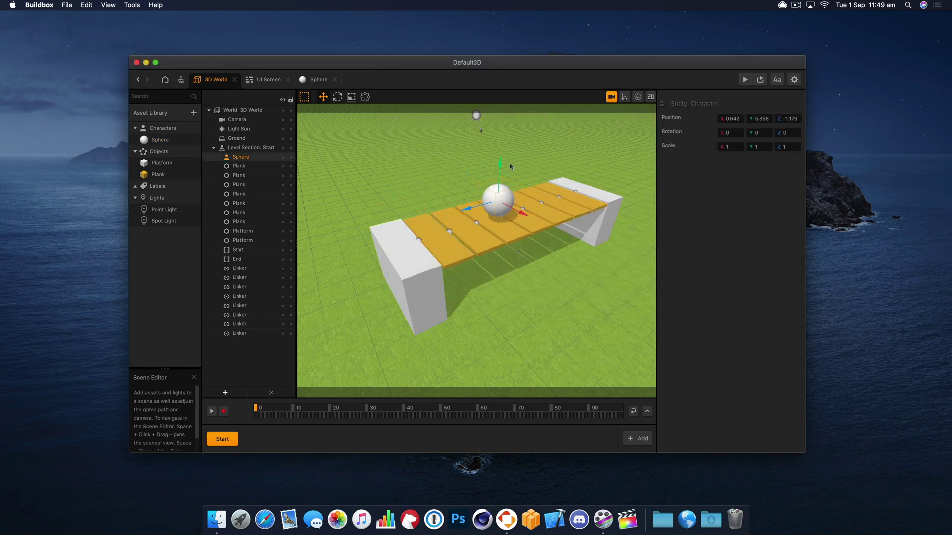
left_click_drag(500, 168, 499, 115)
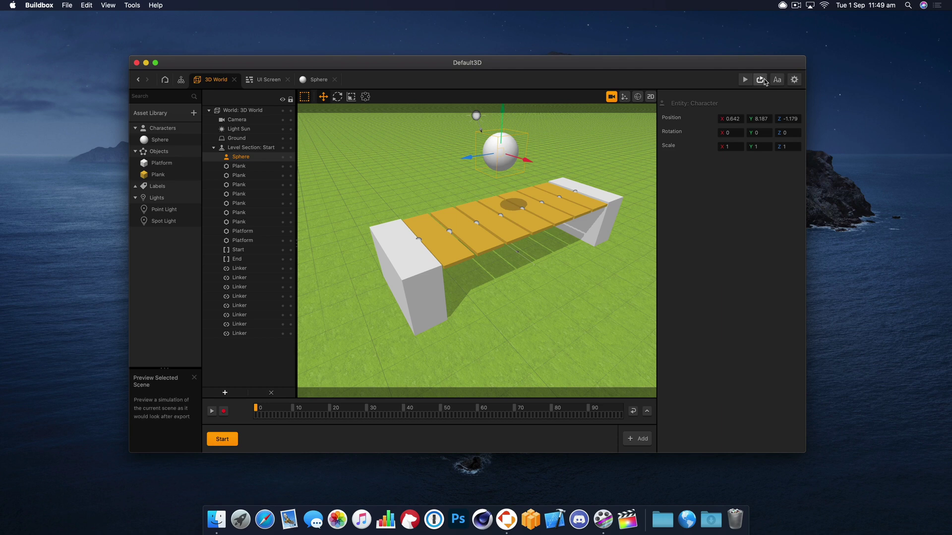
left_click(745, 79)
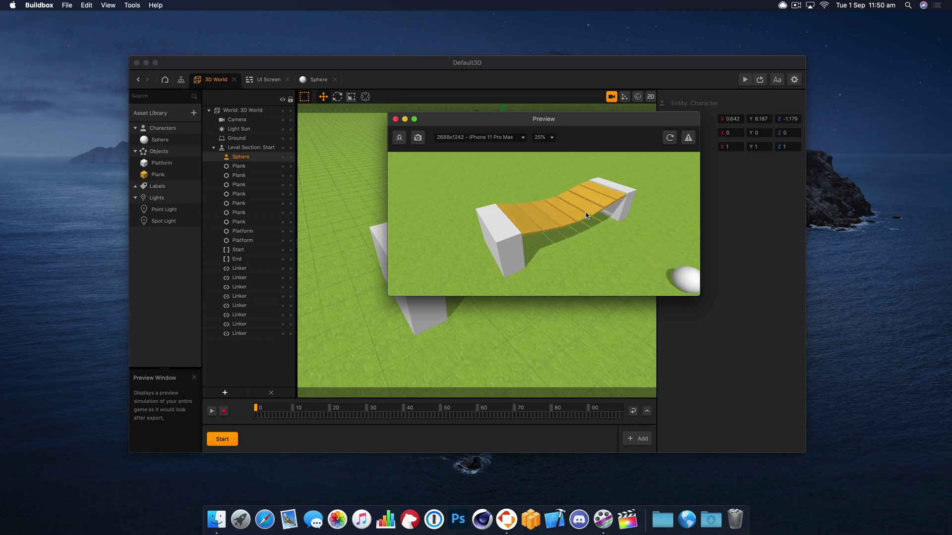
Lower the Sphere closer to the planks, to about Y 6.665.
left_click(396, 119)
left_click(476, 223)
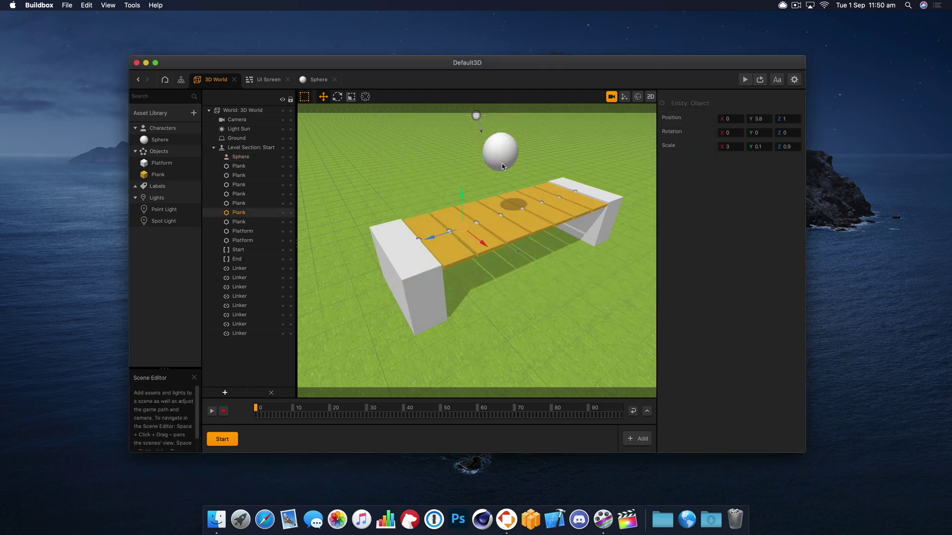
key("super+z")
left_click_drag(502, 134, 498, 167)
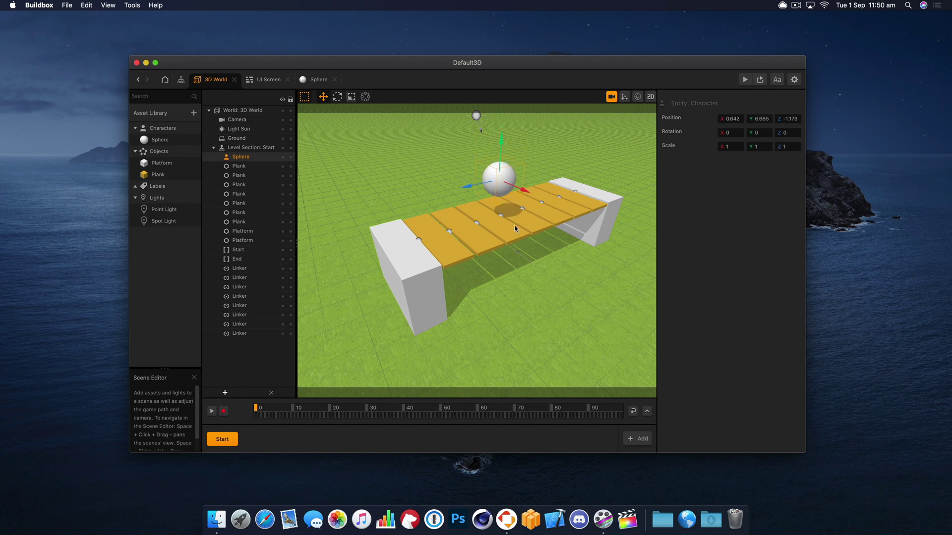